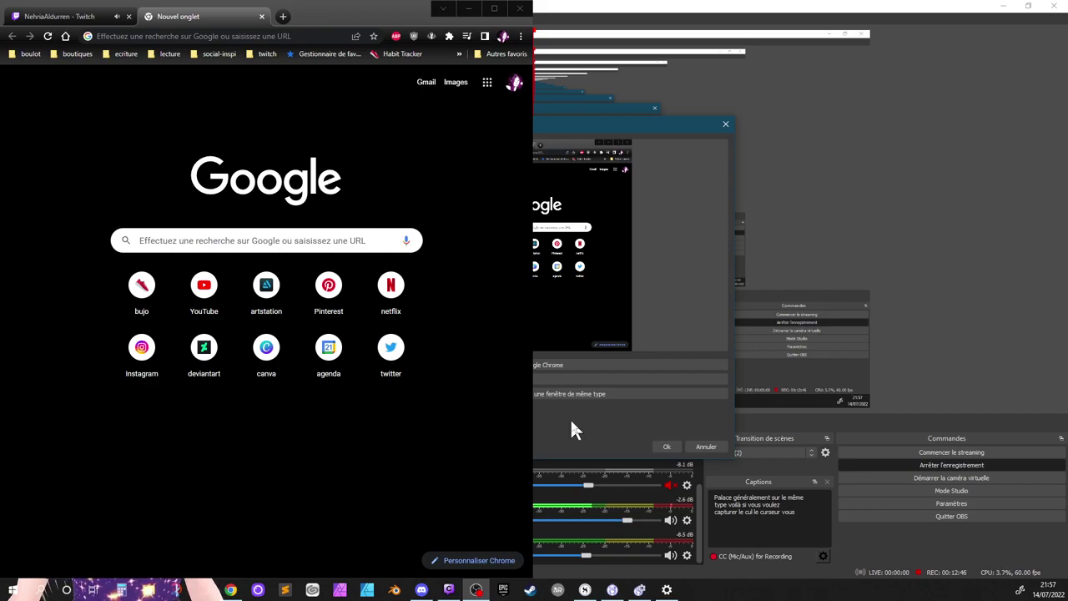
- Accept the Chrome window capture properties, then delete the chrome source from the scene
{"action": "left_click", "coordinate": [666, 446]}
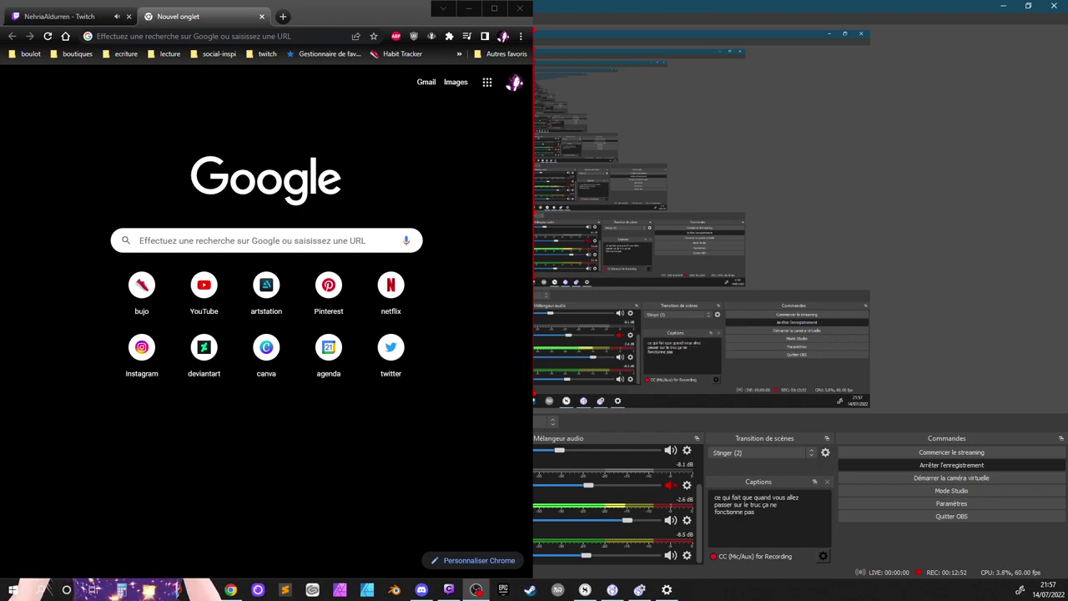
{"action": "left_click", "coordinate": [362, 20]}
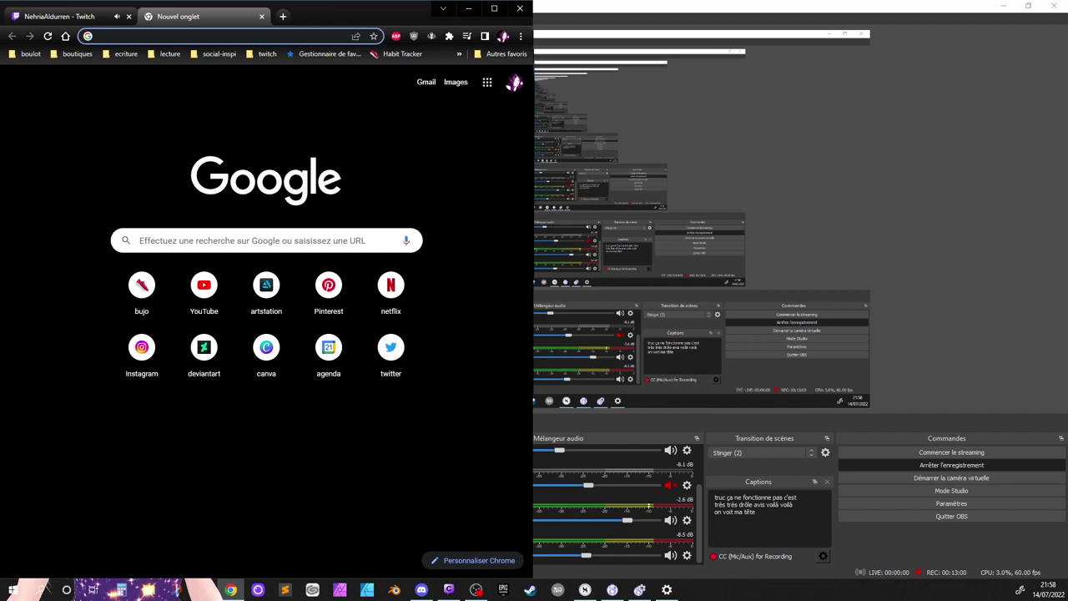
{"action": "key", "text": "alt+Tab"}
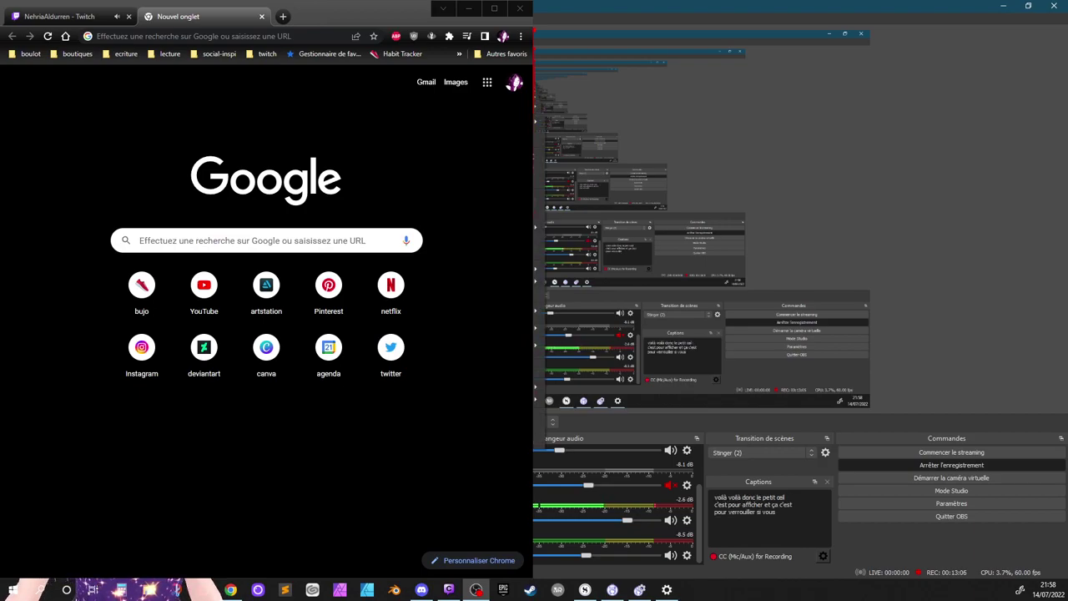
{"action": "mouse_move", "coordinate": [537, 387]}
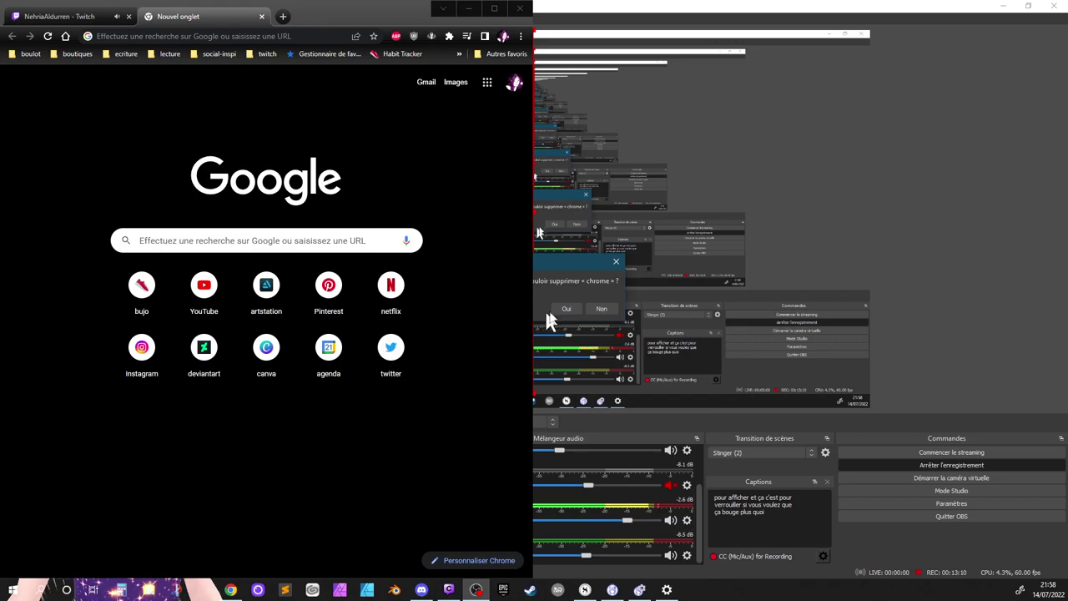
{"action": "left_click", "coordinate": [544, 315]}
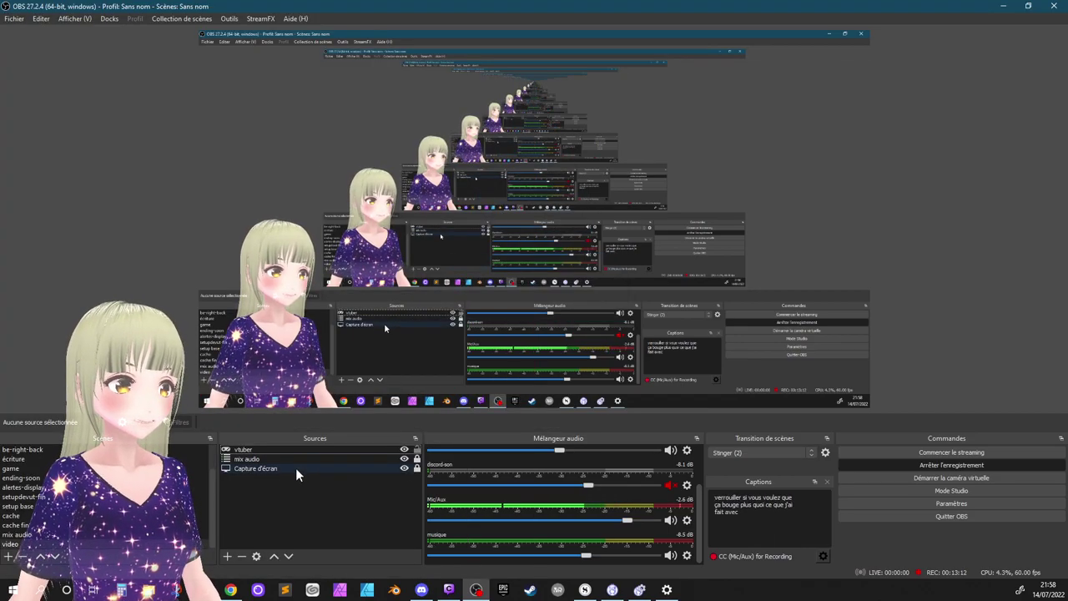
{"action": "left_click_drag", "start_coordinate": [248, 236], "coordinate": [265, 325]}
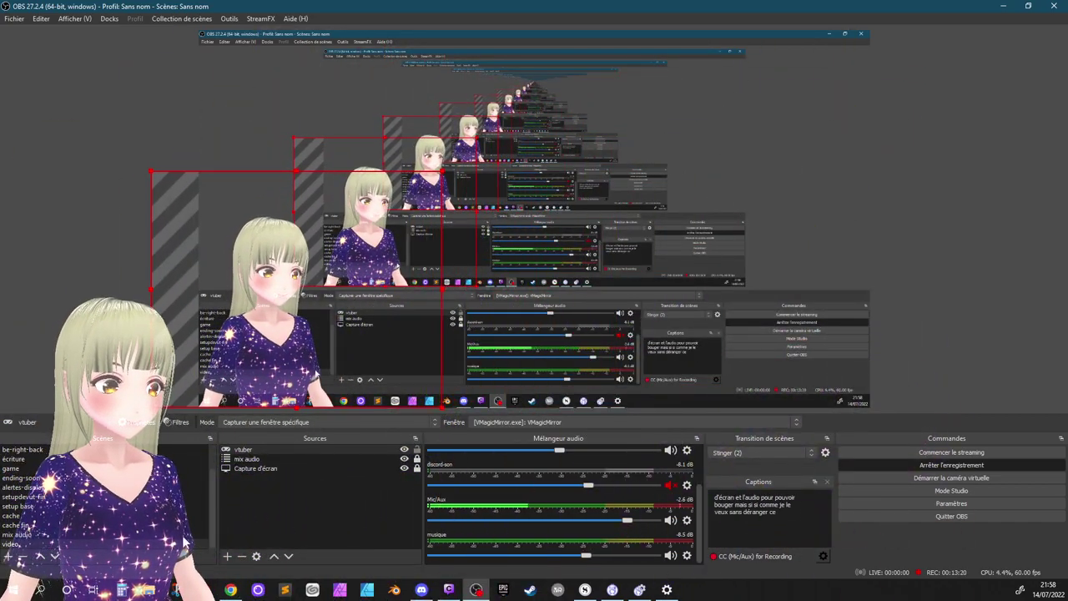
- Add a new Diaporama (image slideshow) source to the scene, keeping the default name
{"action": "left_click", "coordinate": [227, 557]}
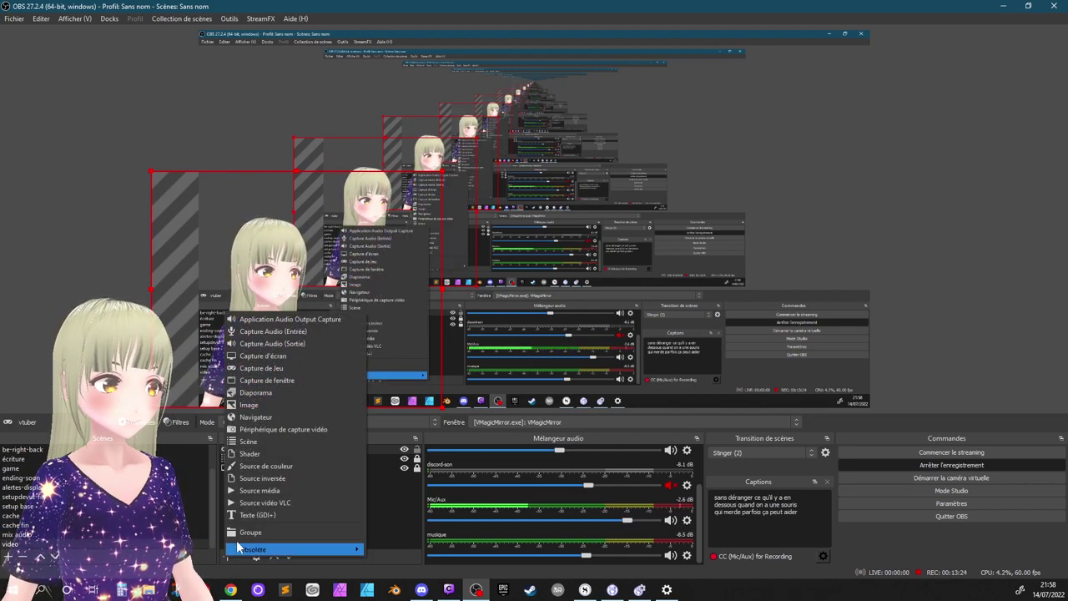
{"action": "left_click", "coordinate": [281, 392]}
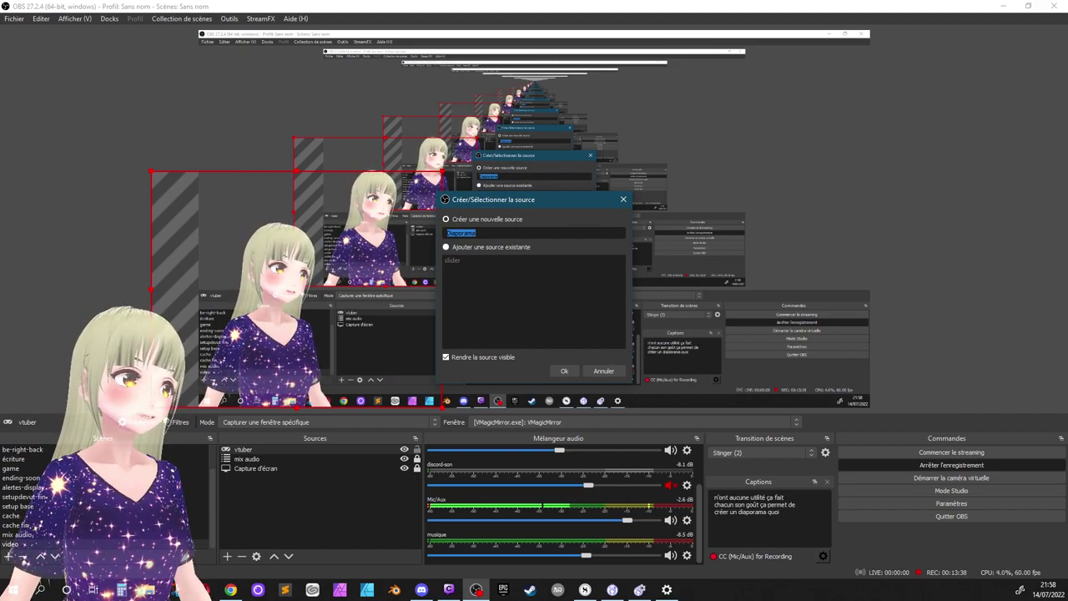
{"action": "key", "text": "Return"}
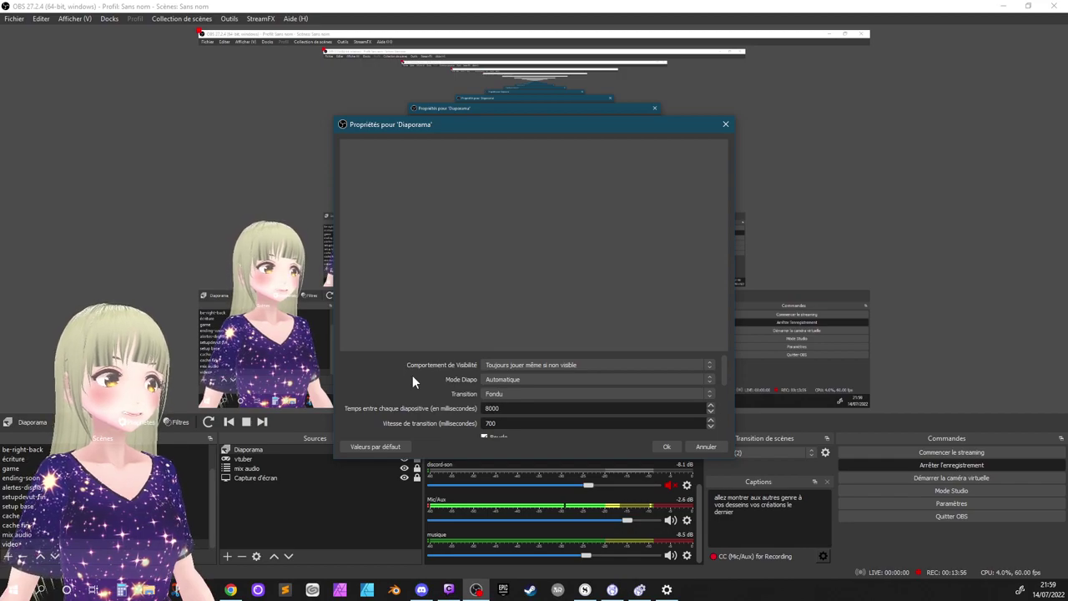
- Set the slideshow's visibility behaviour to "Arrêter si non visible, redémarrer si visible"
{"action": "scroll", "coordinate": [412, 374], "scroll_direction": "down", "scroll_amount": 3}
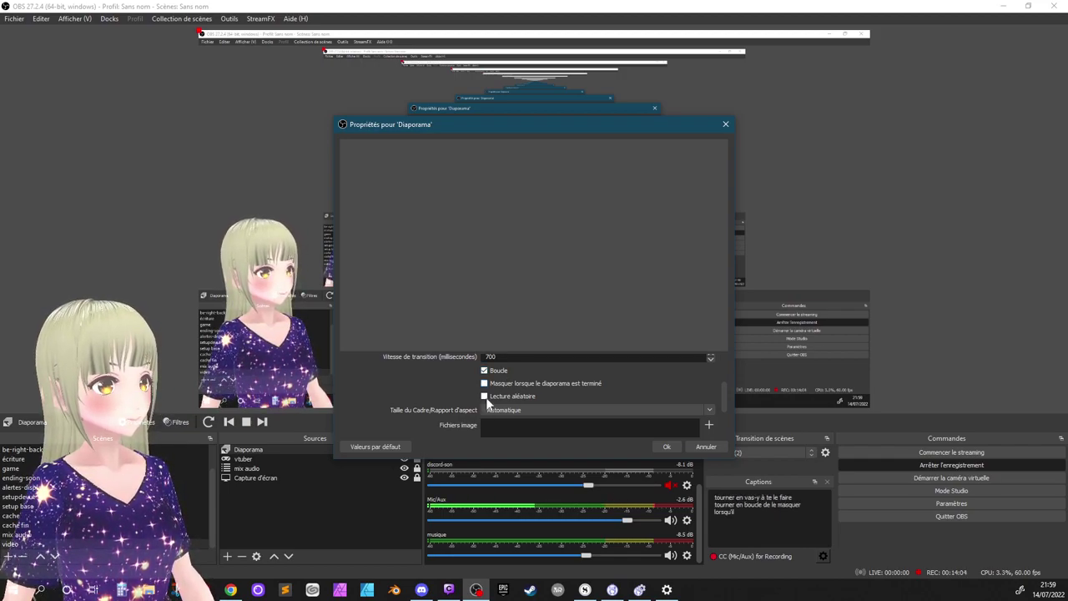
{"action": "scroll", "coordinate": [387, 395], "scroll_direction": "down", "scroll_amount": 3}
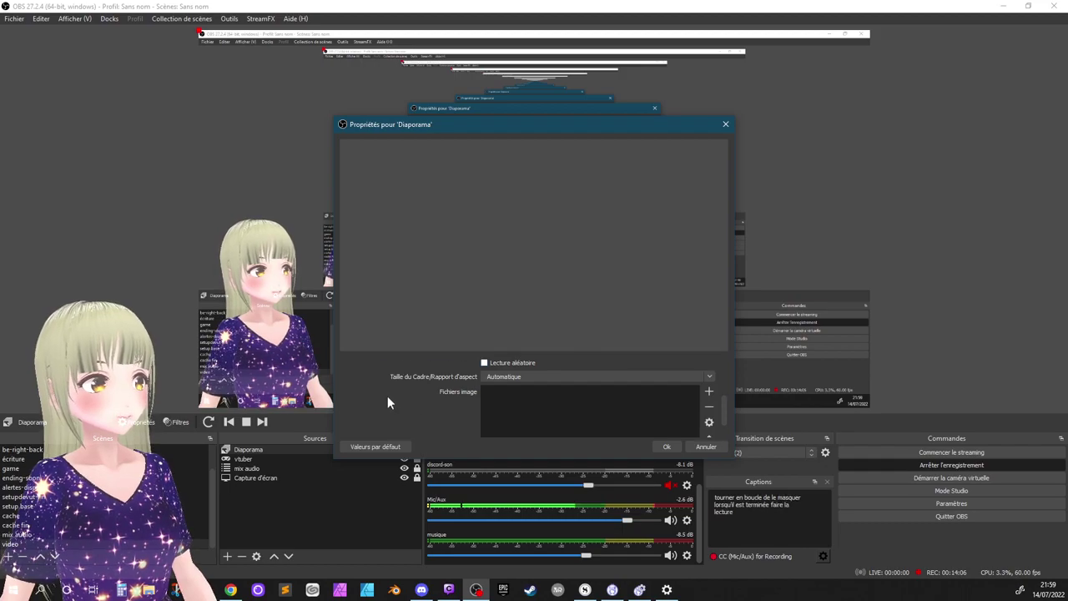
{"action": "scroll", "coordinate": [386, 395], "scroll_direction": "up", "scroll_amount": 5}
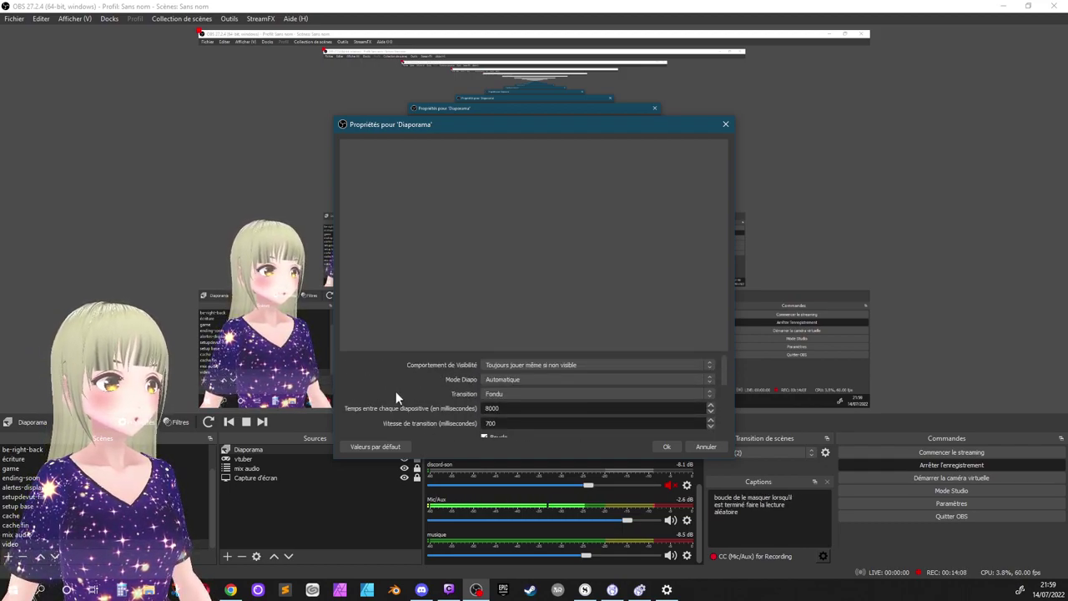
{"action": "scroll", "coordinate": [413, 395], "scroll_direction": "down", "scroll_amount": 3}
{"action": "scroll", "coordinate": [426, 398], "scroll_direction": "down", "scroll_amount": 2}
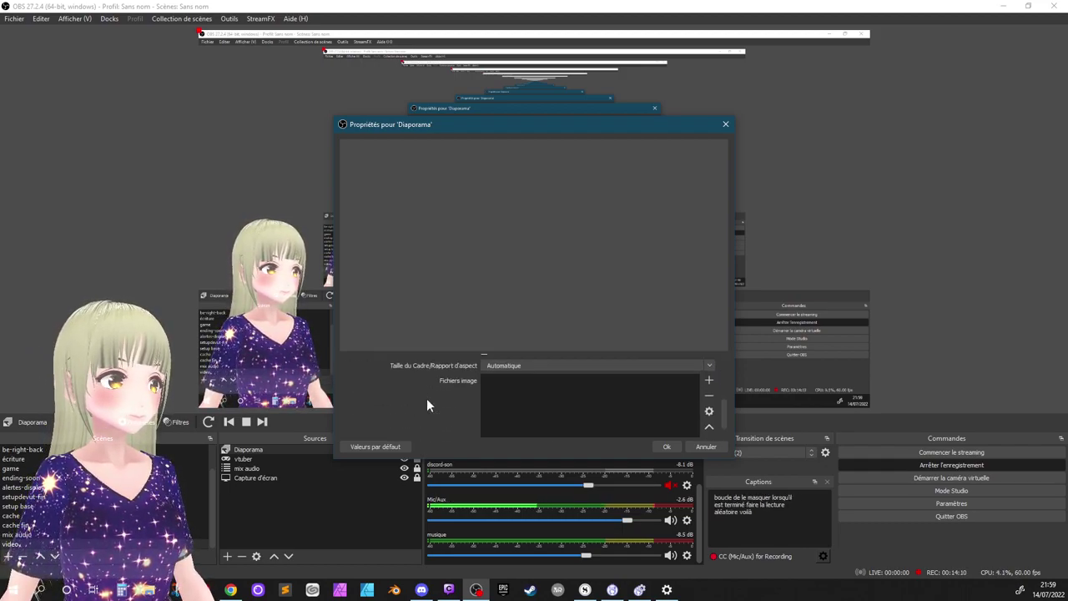
{"action": "scroll", "coordinate": [426, 398], "scroll_direction": "up", "scroll_amount": 3}
{"action": "scroll", "coordinate": [425, 398], "scroll_direction": "up", "scroll_amount": 3}
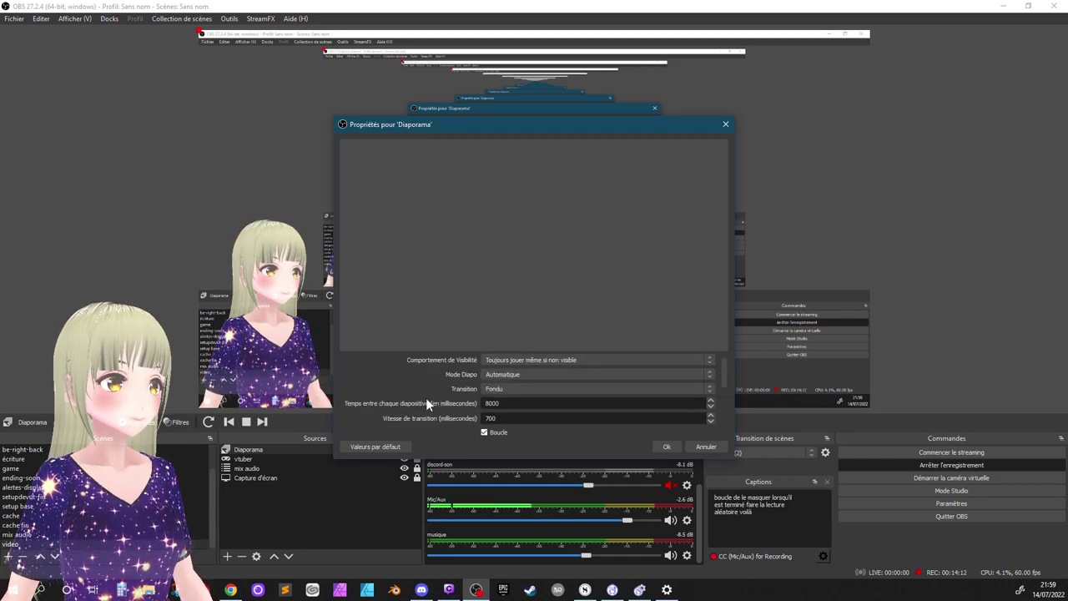
{"action": "left_click", "coordinate": [527, 364]}
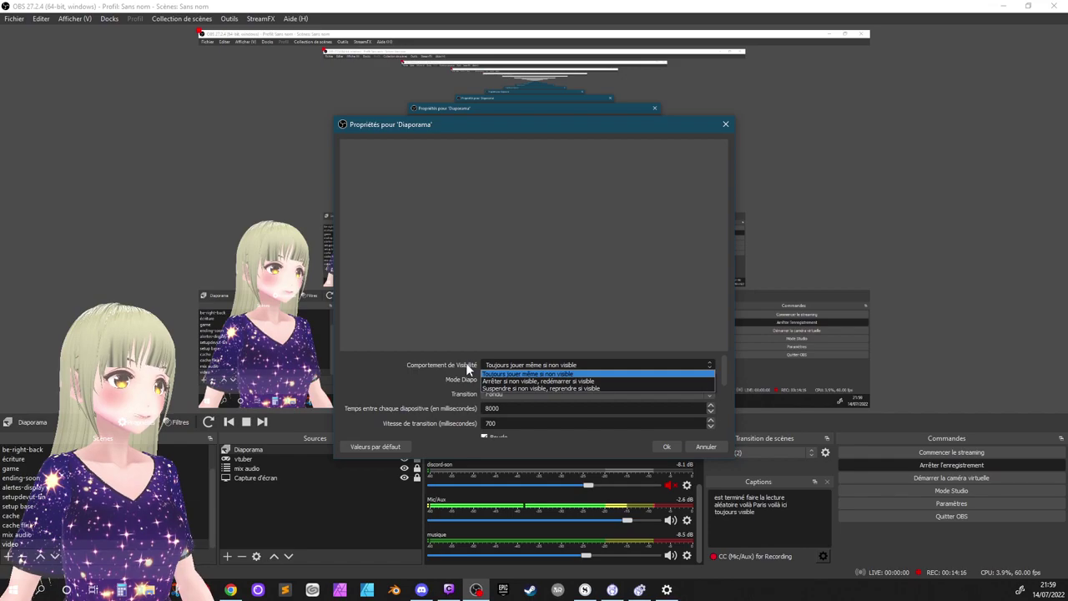
{"action": "left_click", "coordinate": [599, 382]}
{"action": "left_click", "coordinate": [520, 363]}
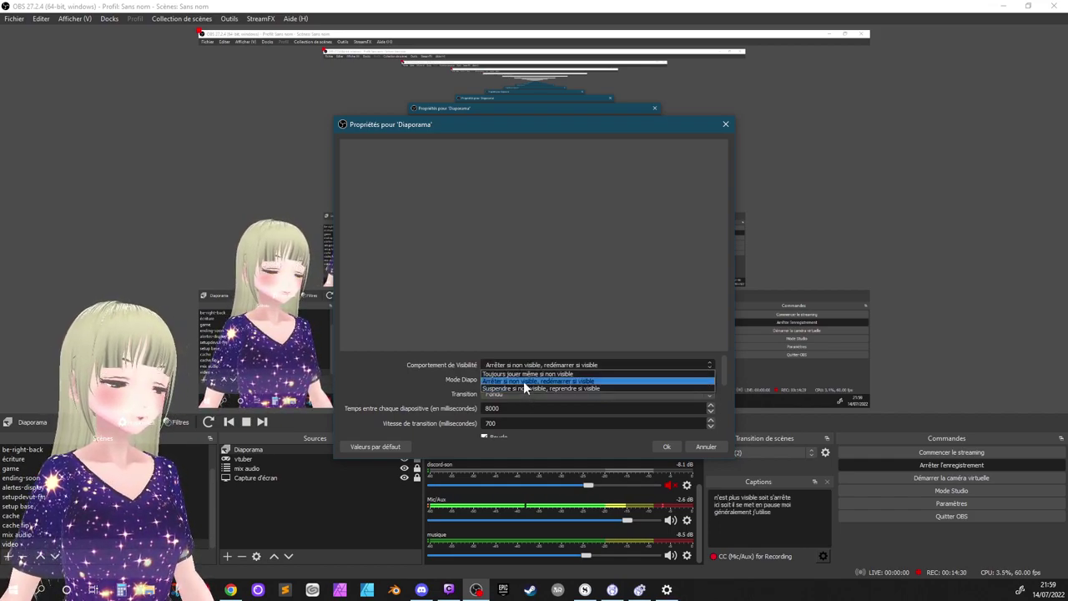
{"action": "left_click", "coordinate": [407, 370]}
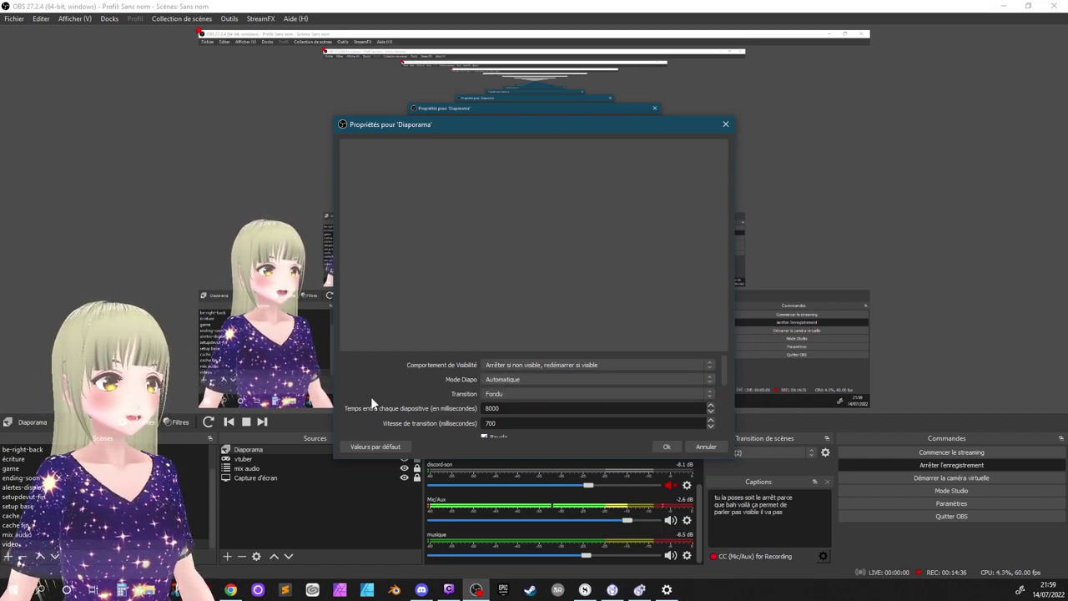
- Add the diapo folder from D:\twitch as the slideshow's image directory
{"action": "scroll", "coordinate": [380, 393], "scroll_direction": "down", "scroll_amount": 2}
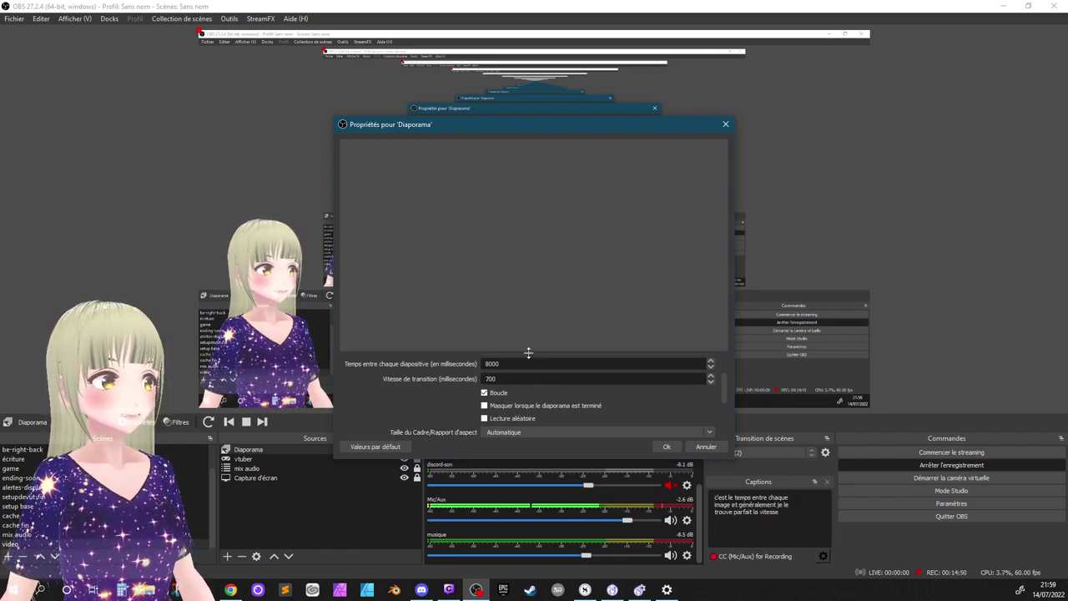
{"action": "scroll", "coordinate": [422, 402], "scroll_direction": "up", "scroll_amount": 1}
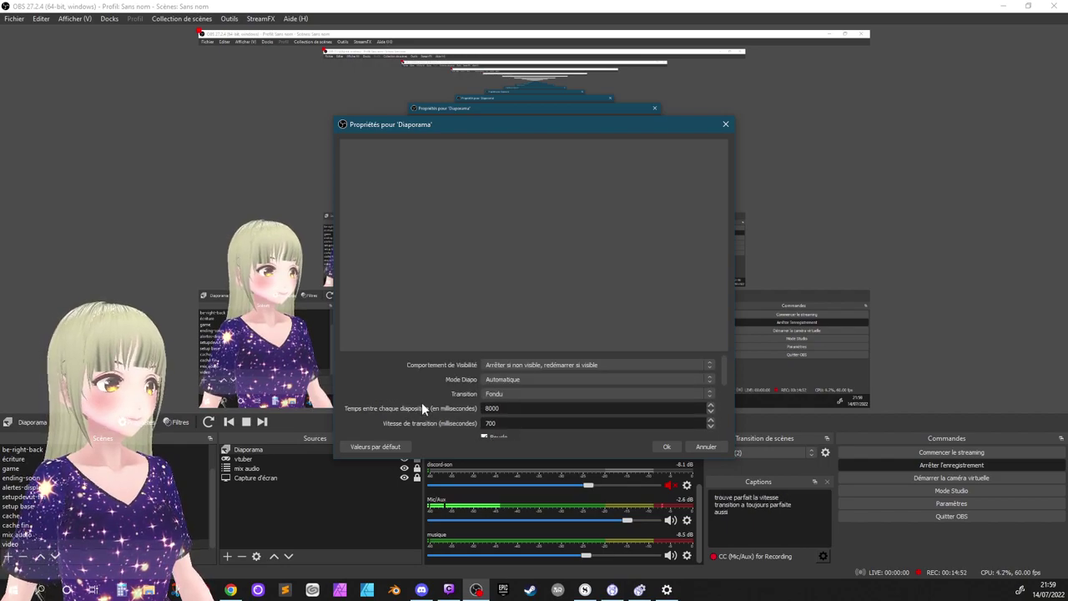
{"action": "scroll", "coordinate": [421, 402], "scroll_direction": "down", "scroll_amount": 3}
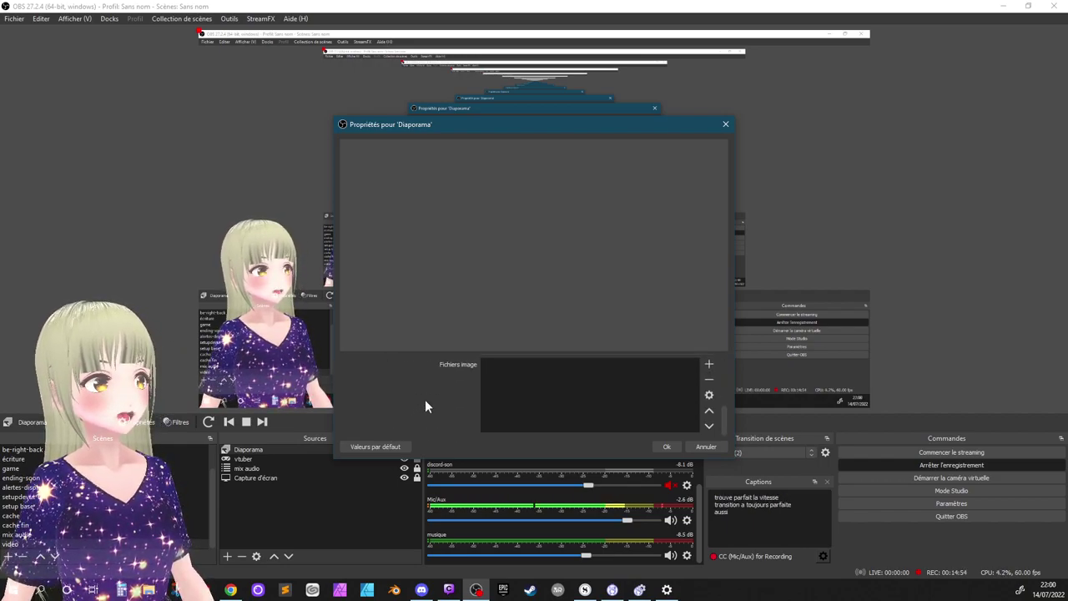
{"action": "scroll", "coordinate": [424, 399], "scroll_direction": "up", "scroll_amount": 1}
{"action": "scroll", "coordinate": [430, 403], "scroll_direction": "down", "scroll_amount": 1}
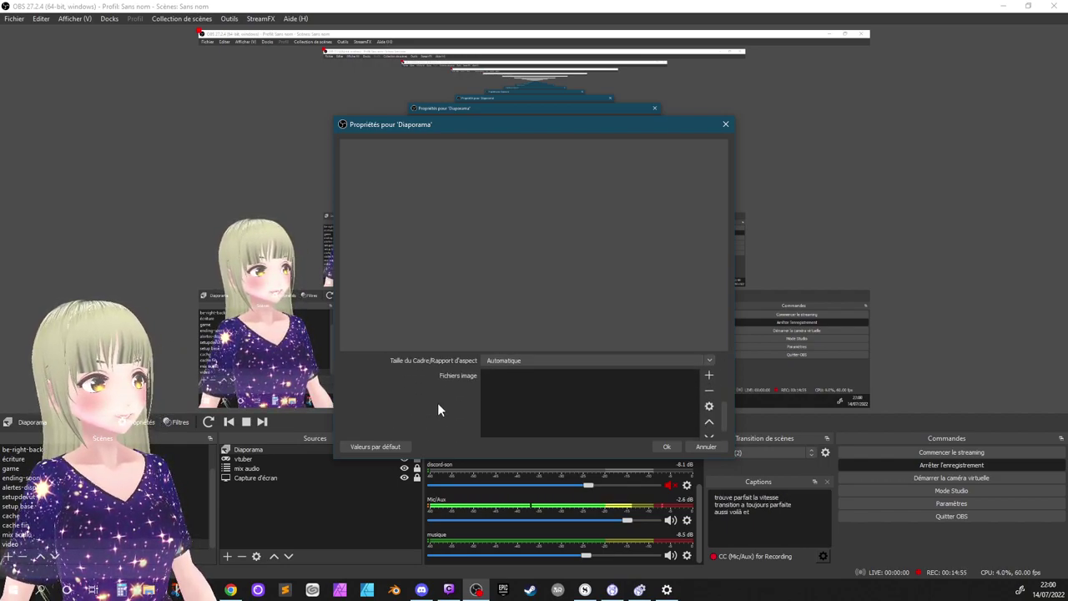
{"action": "left_click", "coordinate": [710, 377]}
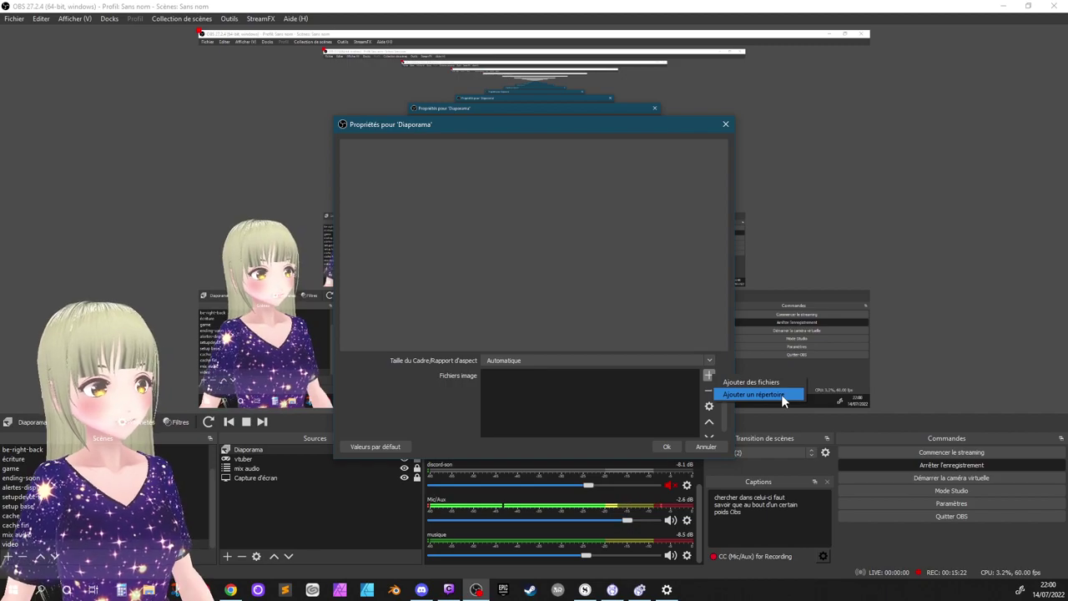
{"action": "left_click", "coordinate": [781, 394]}
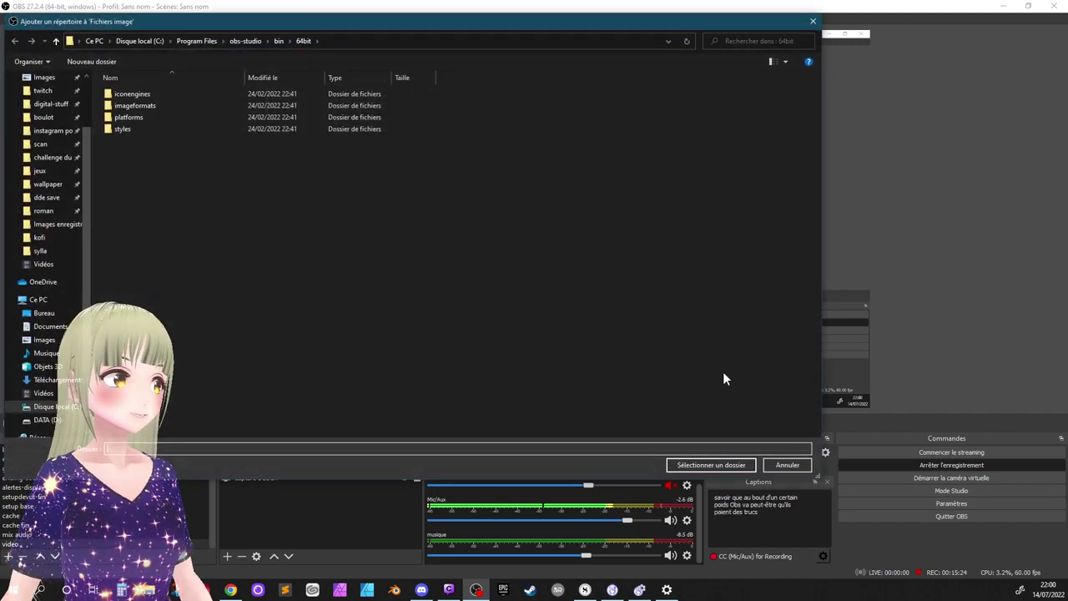
{"action": "left_click", "coordinate": [42, 90]}
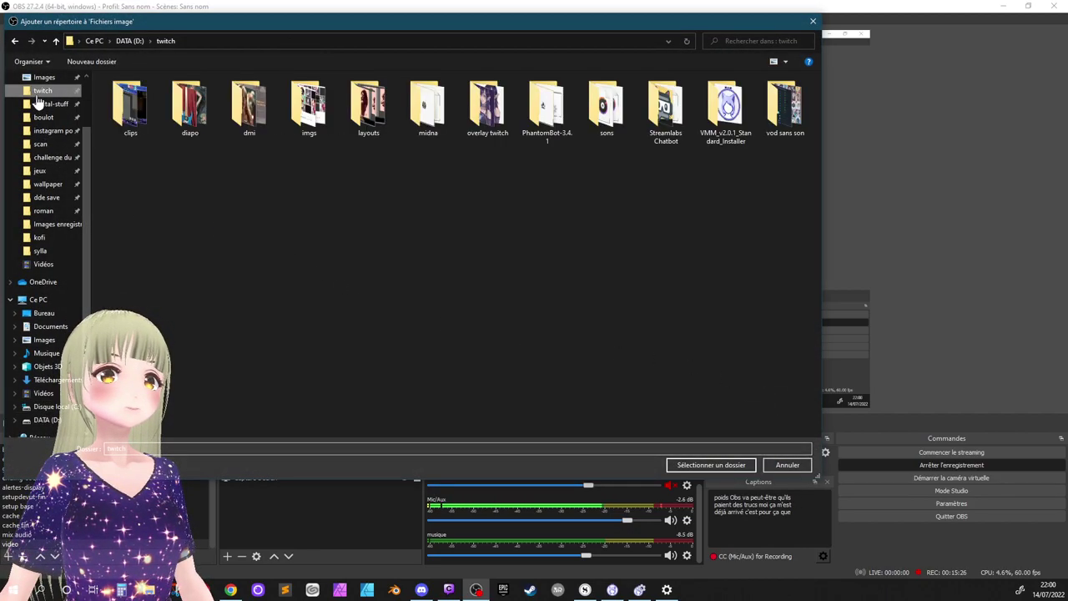
{"action": "double_click", "coordinate": [190, 105]}
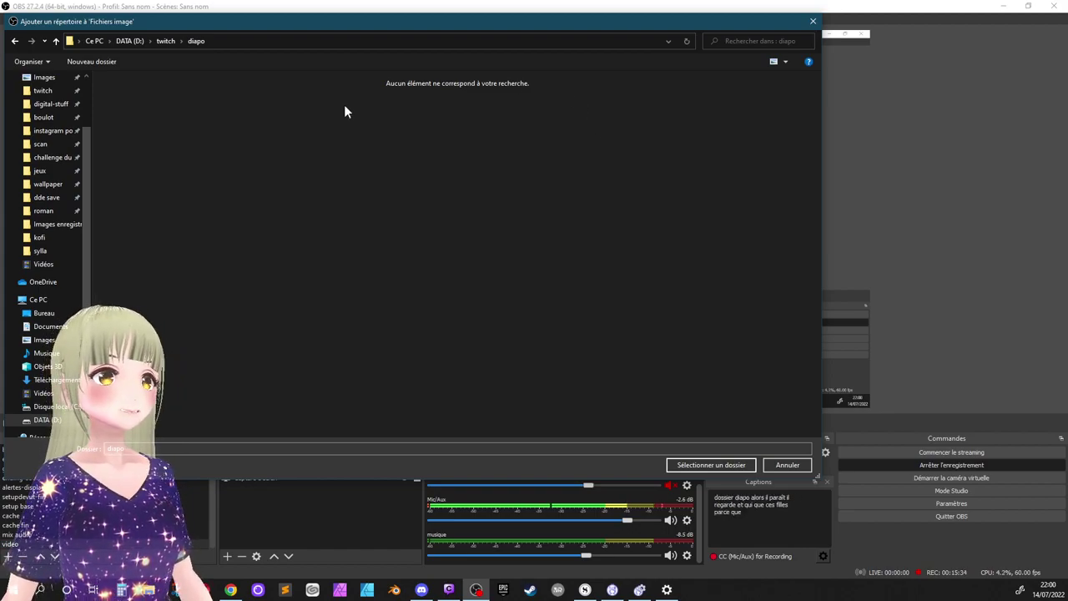
{"action": "left_click", "coordinate": [721, 465]}
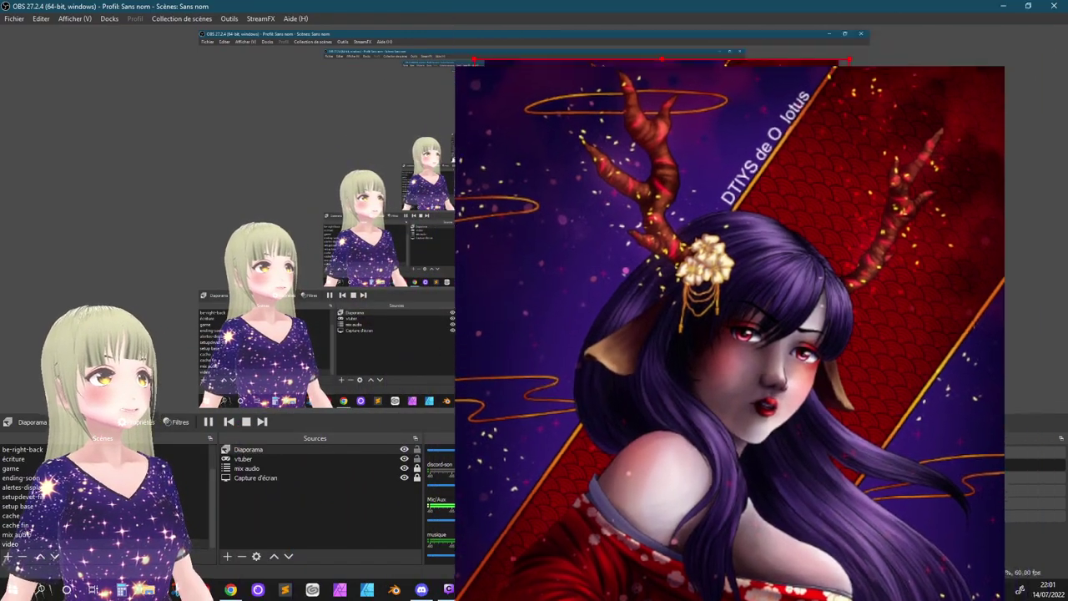
- Scale the slideshow down to a small frame in the upper-right corner of the scene canvas
{"action": "left_click_drag", "start_coordinate": [848, 59], "coordinate": [614, 380]}
{"action": "key", "text": "ctrl+z"}
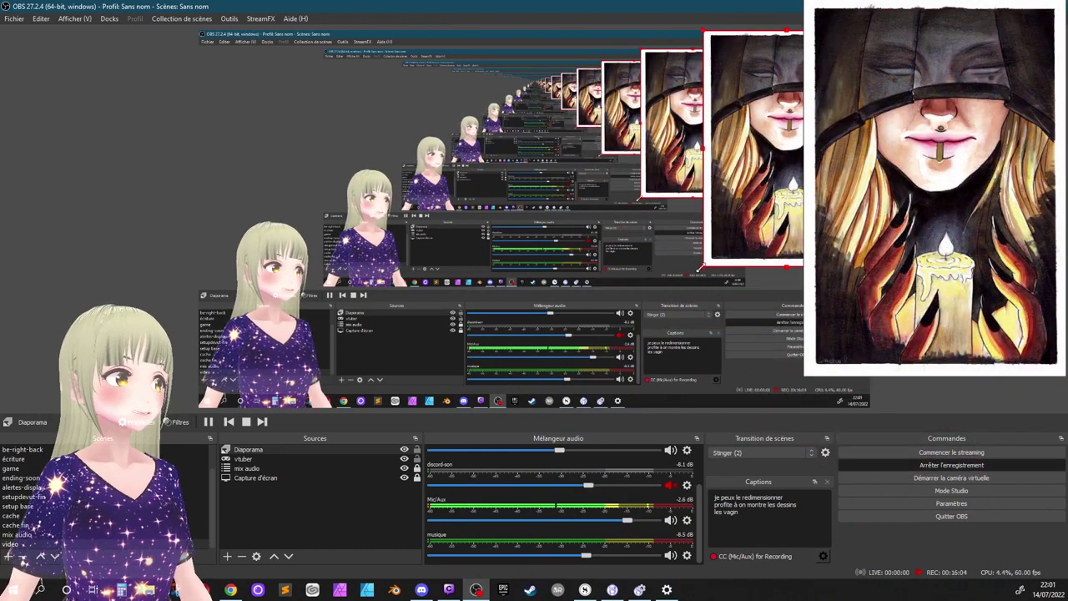
{"action": "left_click_drag", "start_coordinate": [700, 269], "coordinate": [751, 203]}
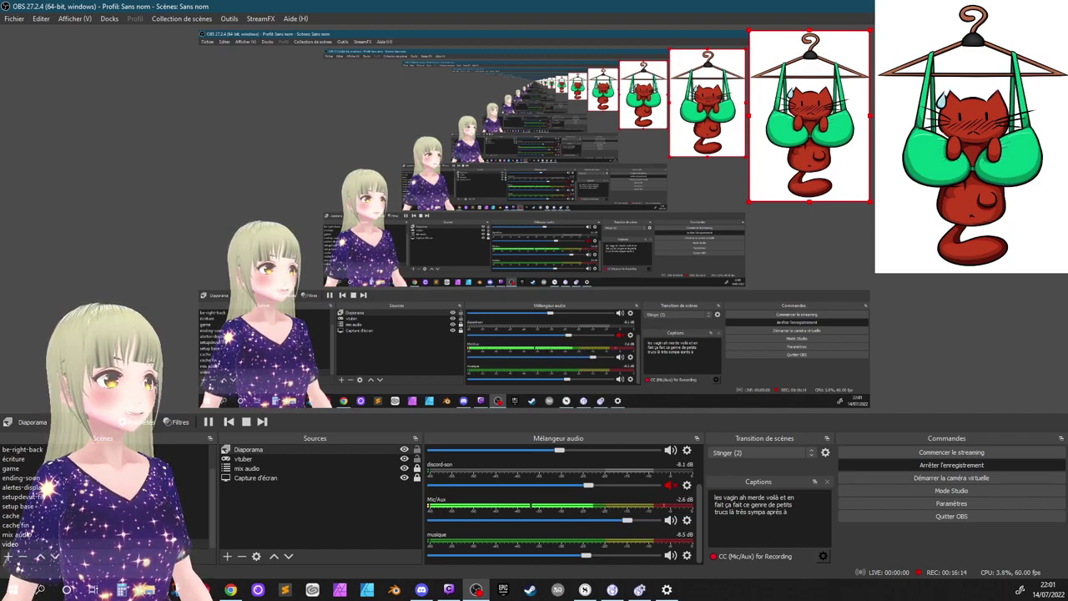
- Toggle the slideshow's visibility off and on to test its restart behaviour, leaving the source hidden
{"action": "left_click", "coordinate": [405, 452]}
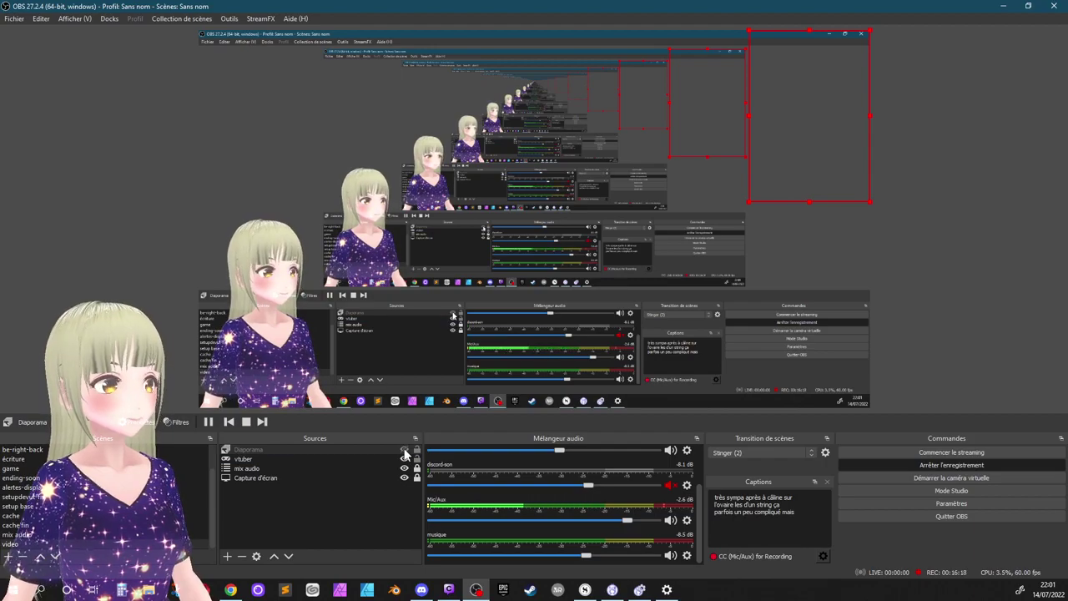
{"action": "left_click", "coordinate": [405, 452]}
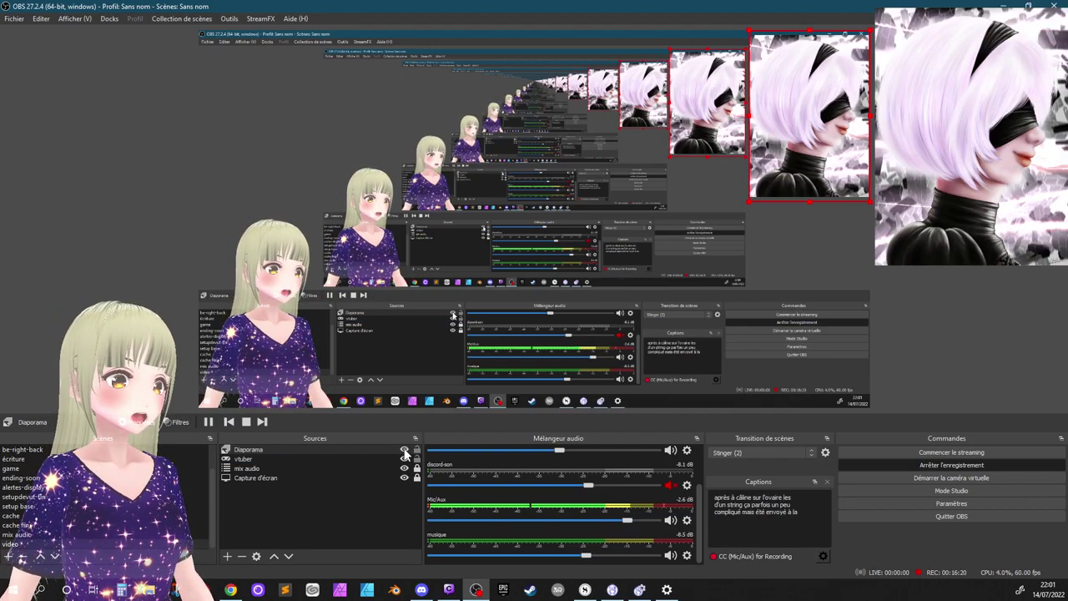
{"action": "left_click", "coordinate": [405, 451]}
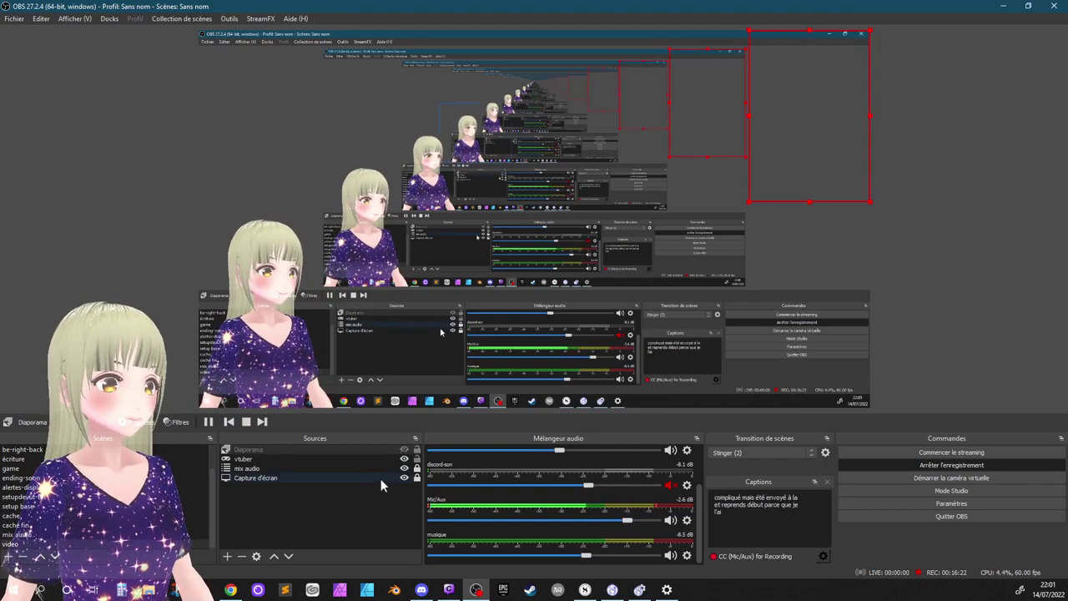
- Add the existing image source juge to the scene as a visible source
{"action": "left_click", "coordinate": [227, 556]}
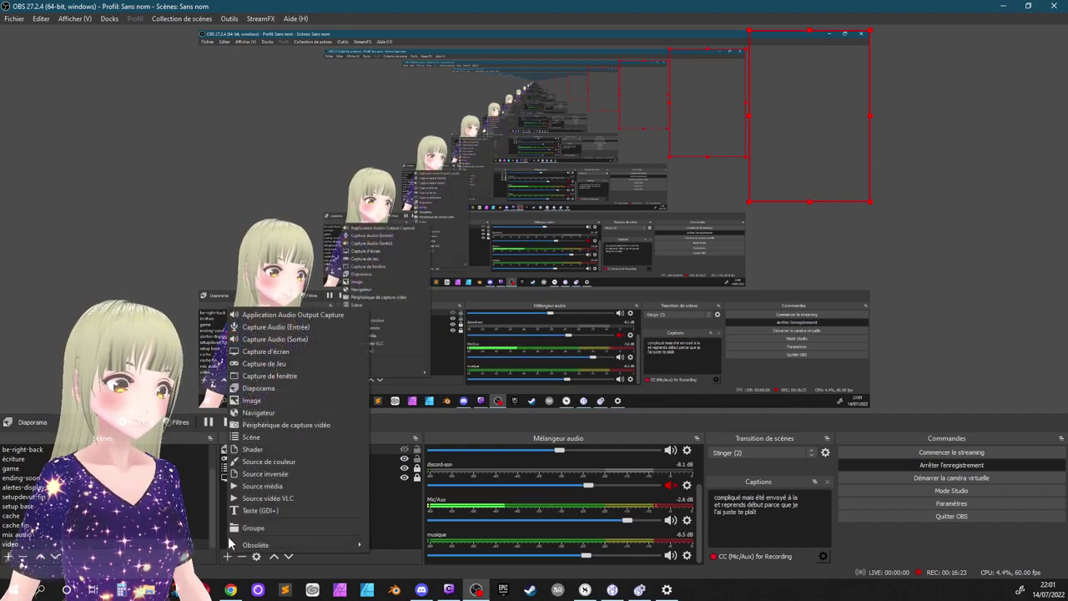
{"action": "left_click", "coordinate": [278, 404]}
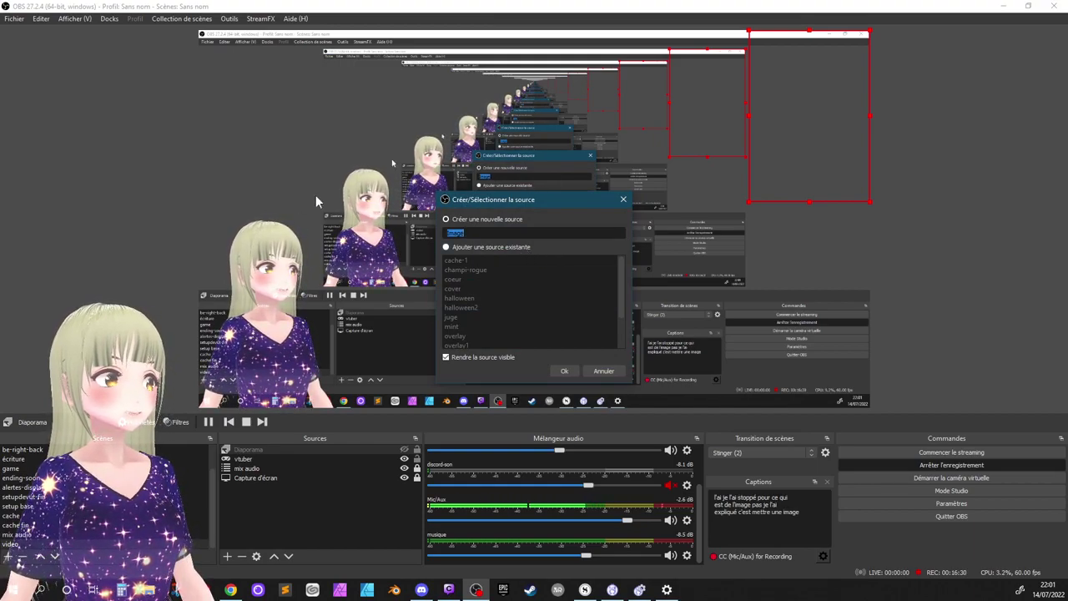
{"action": "left_click", "coordinate": [457, 307]}
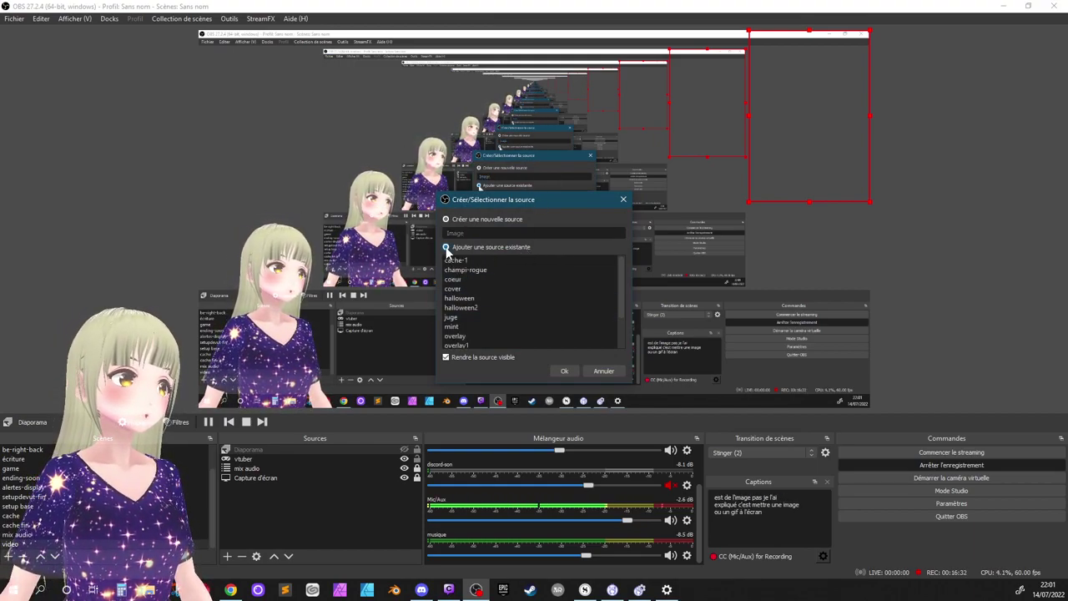
{"action": "left_click", "coordinate": [453, 317]}
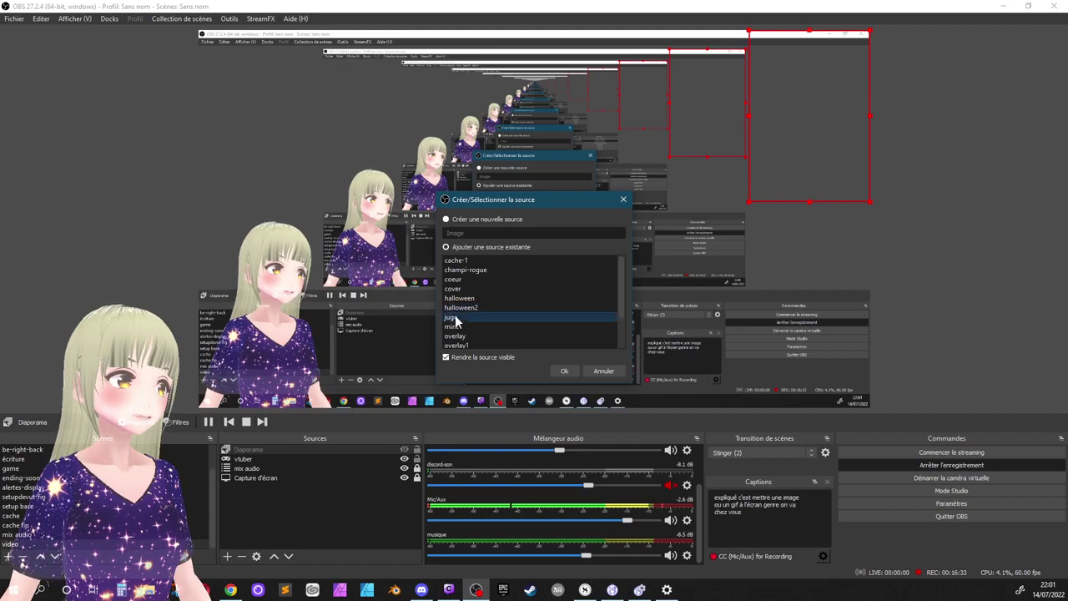
{"action": "left_click", "coordinate": [571, 373]}
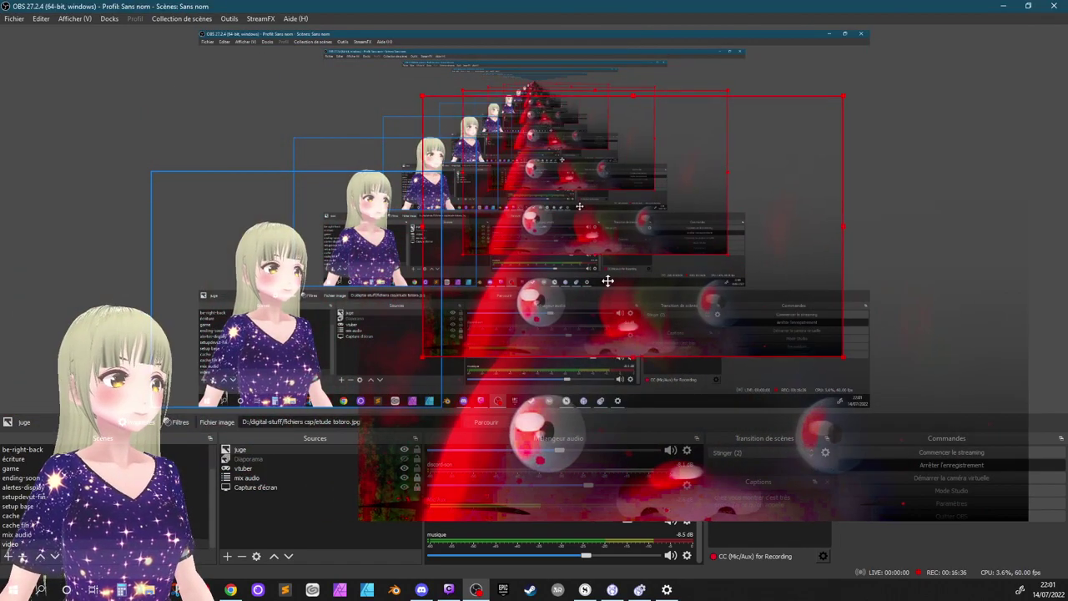
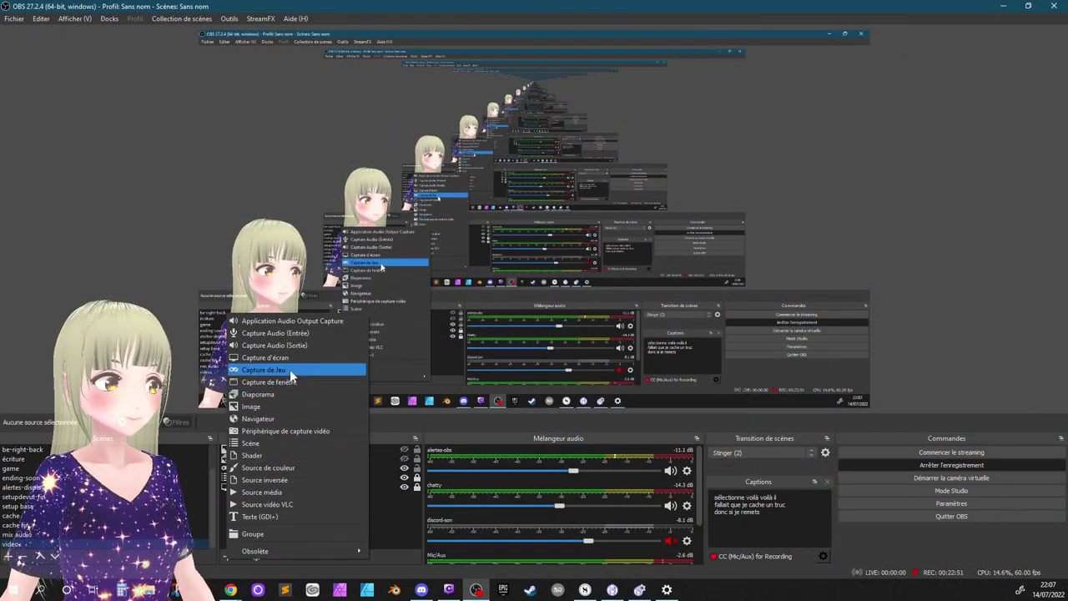
- Add the existing browser source (Navigateur) named rewards to the scene
{"action": "left_click", "coordinate": [286, 418]}
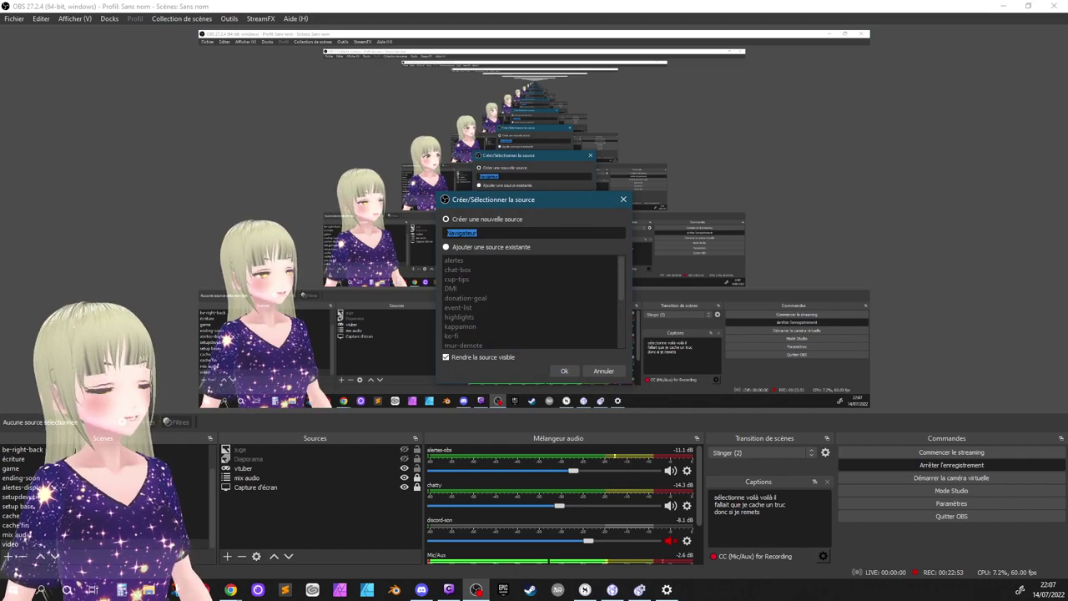
{"action": "left_click", "coordinate": [470, 245]}
{"action": "scroll", "coordinate": [477, 317], "scroll_direction": "down", "scroll_amount": 3}
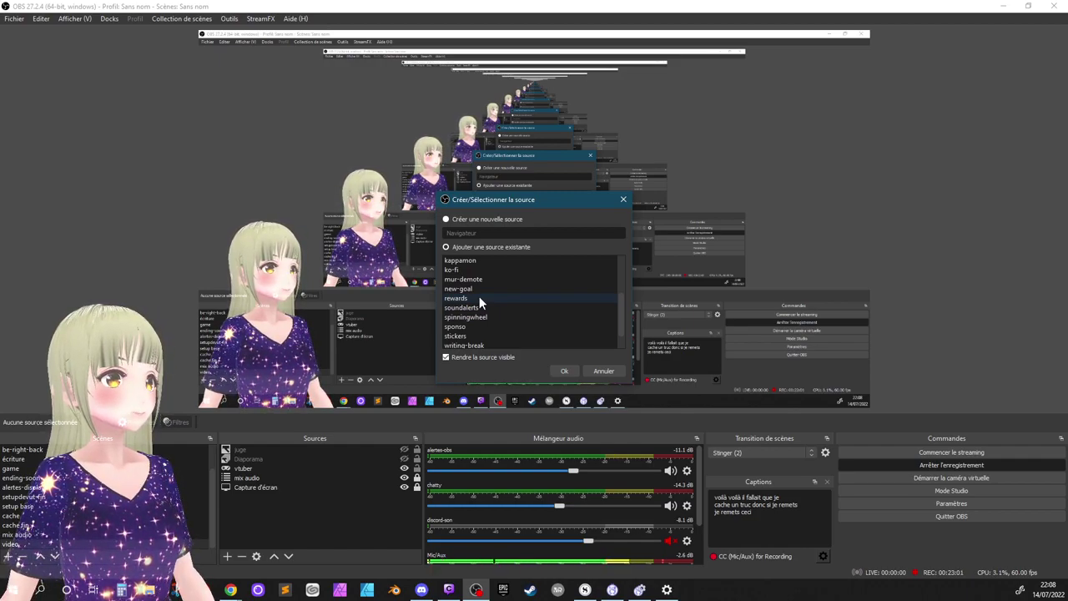
{"action": "left_click", "coordinate": [480, 297]}
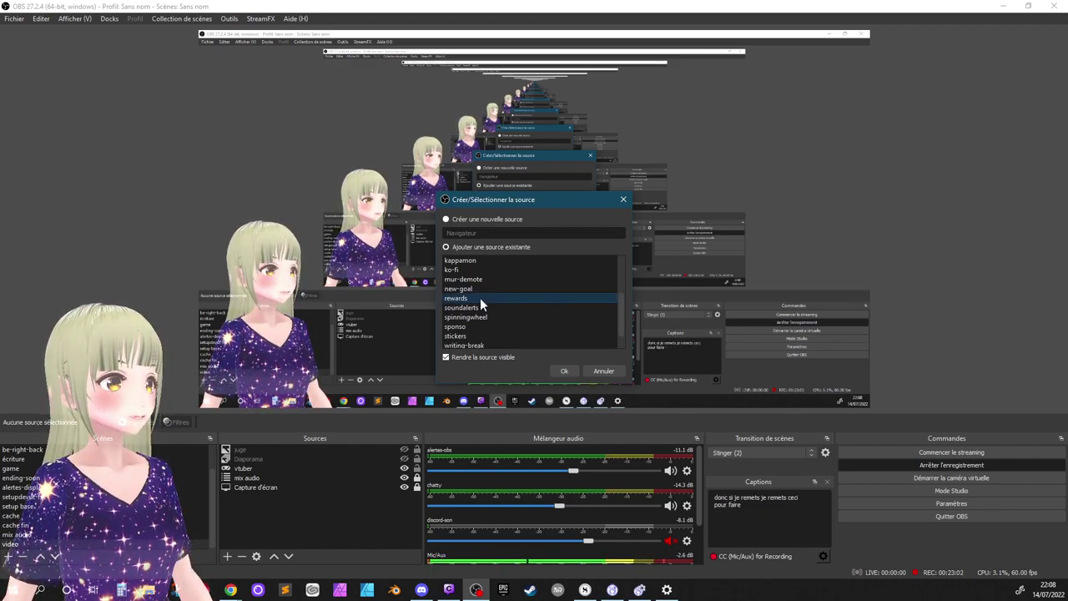
{"action": "left_click", "coordinate": [561, 369]}
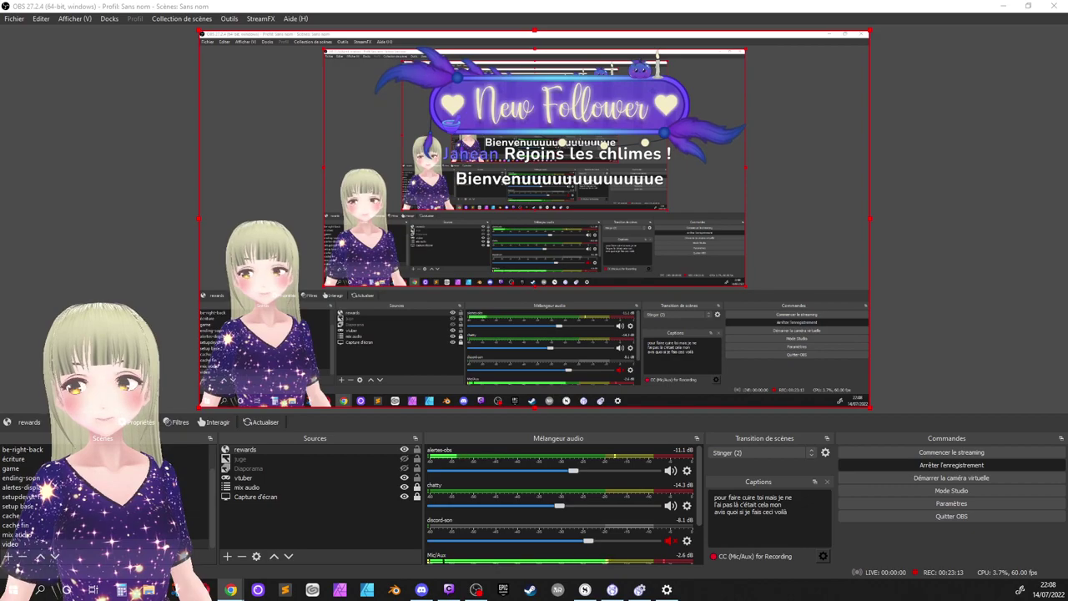
- Switch to the StreamElements overlay editor in Chrome to view the event emulation options, then return to OBS
{"action": "key", "text": "alt+Tab"}
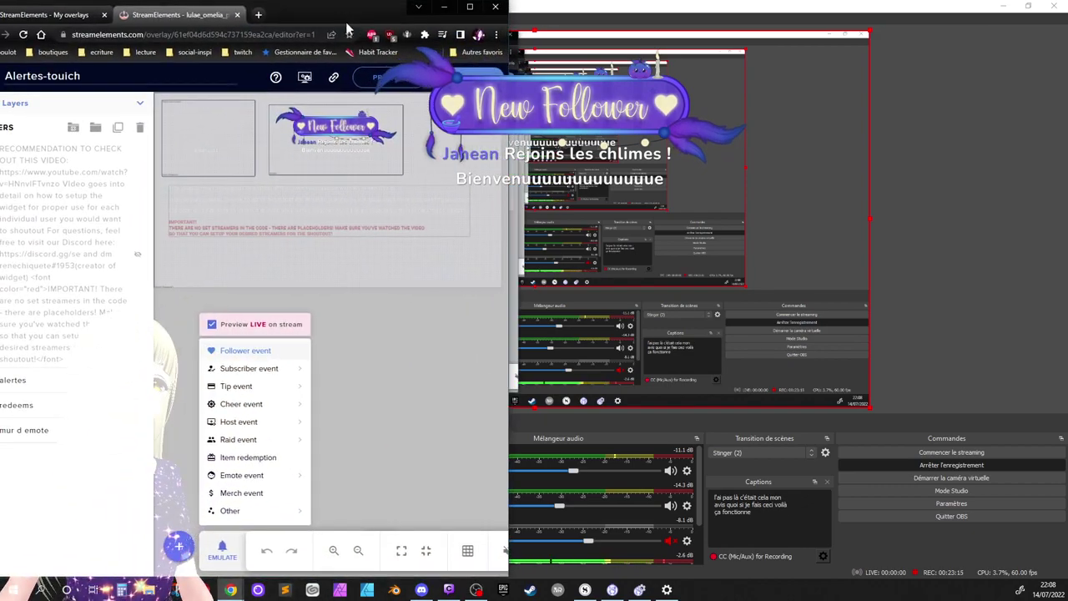
{"action": "mouse_move", "coordinate": [249, 368]}
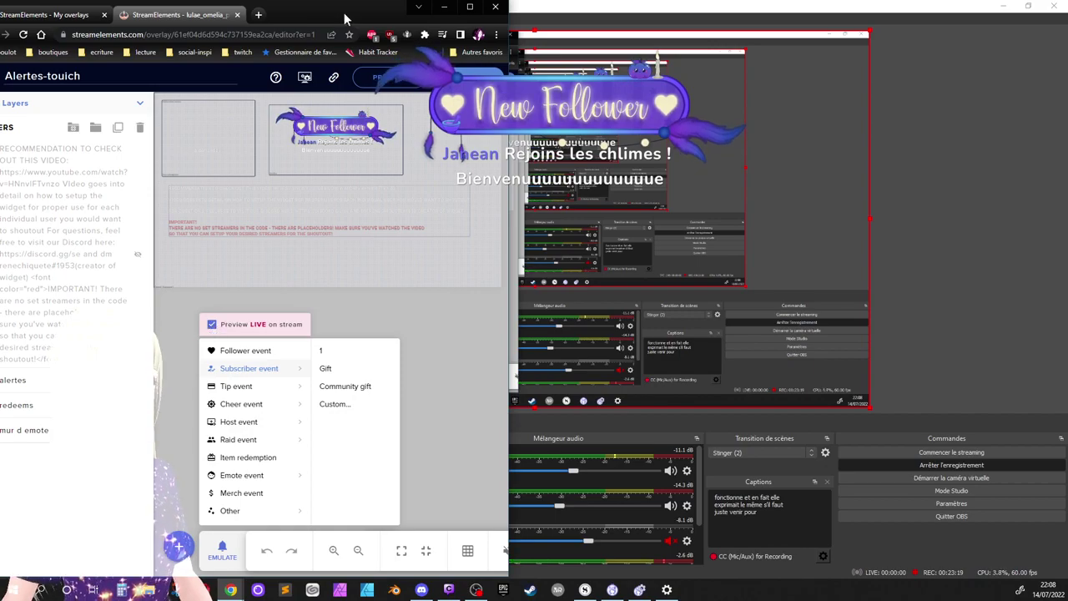
{"action": "left_click", "coordinate": [444, 7]}
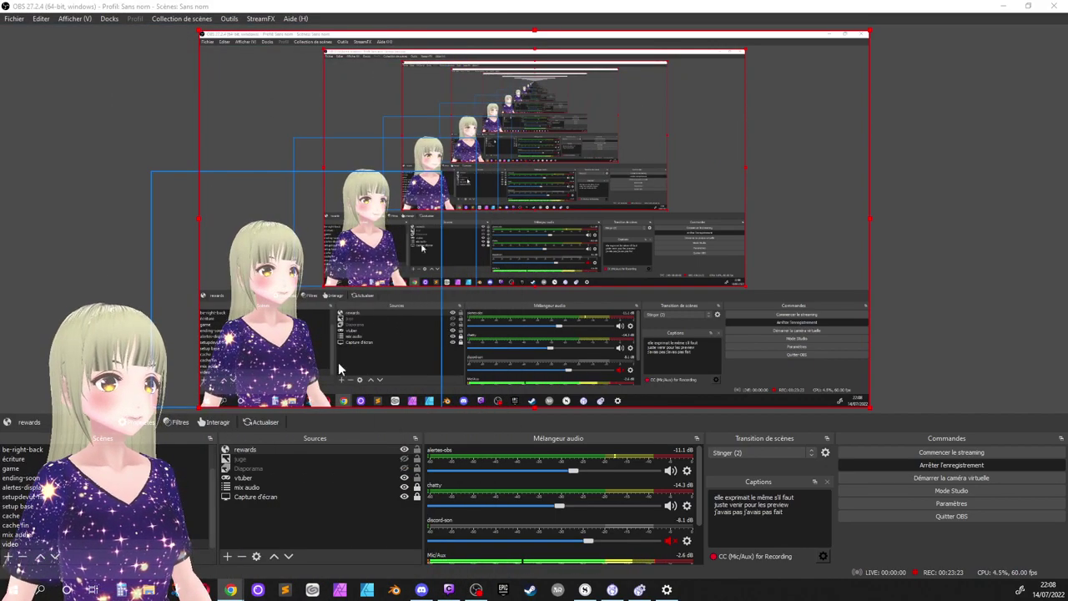
{"action": "left_click", "coordinate": [225, 557]}
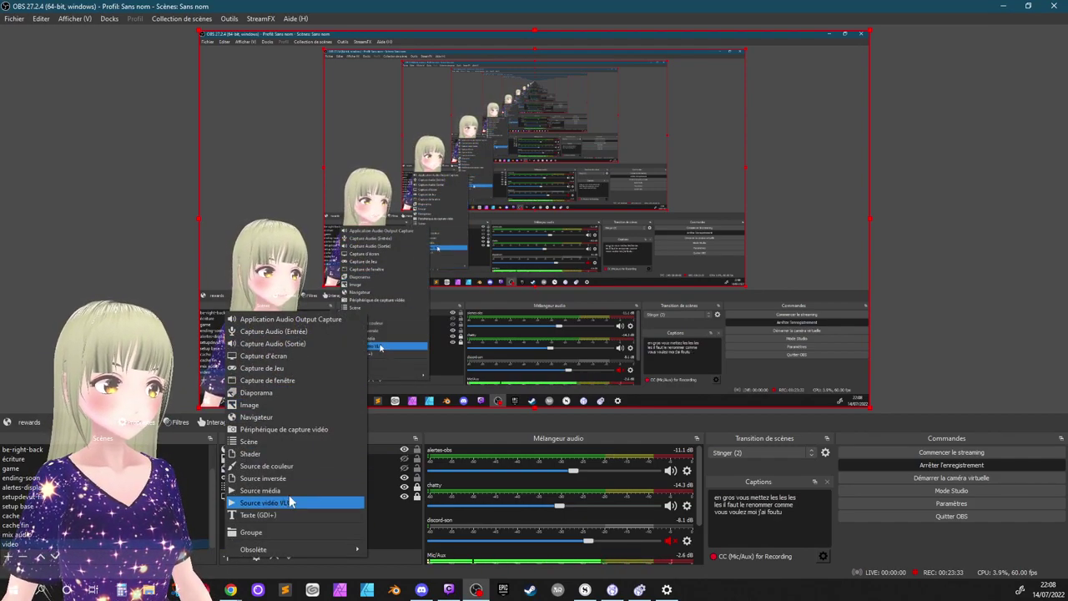
{"action": "left_click", "coordinate": [277, 430]}
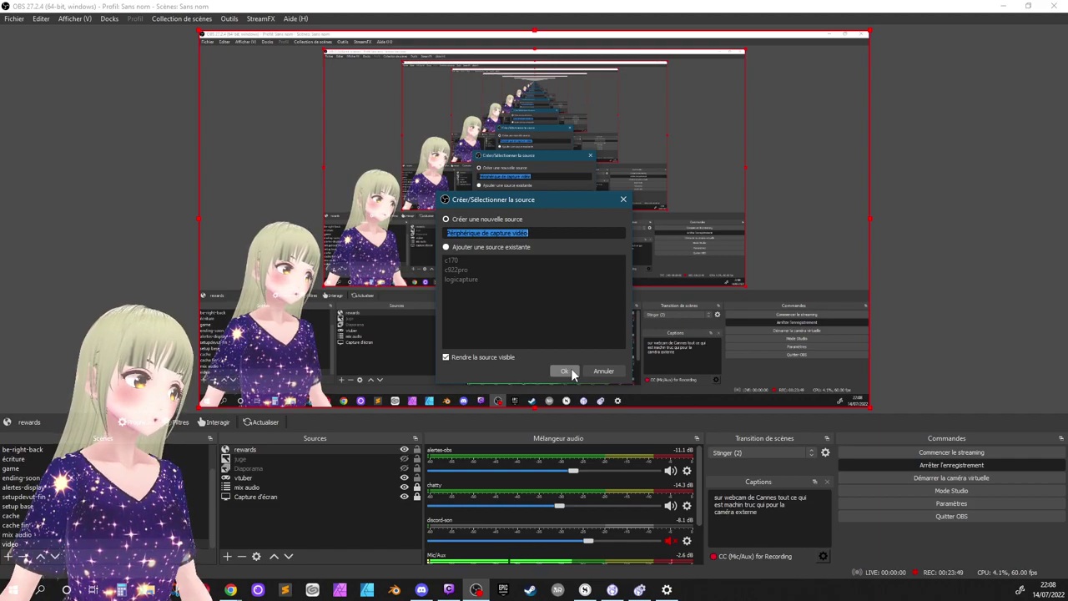
{"action": "left_click", "coordinate": [603, 376]}
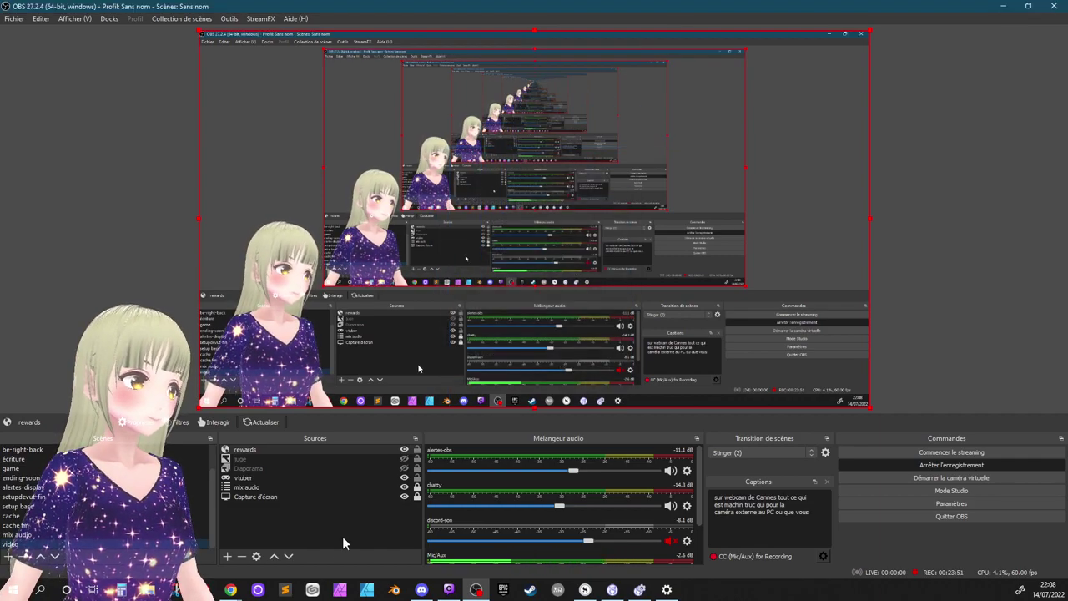
{"action": "left_click", "coordinate": [227, 555]}
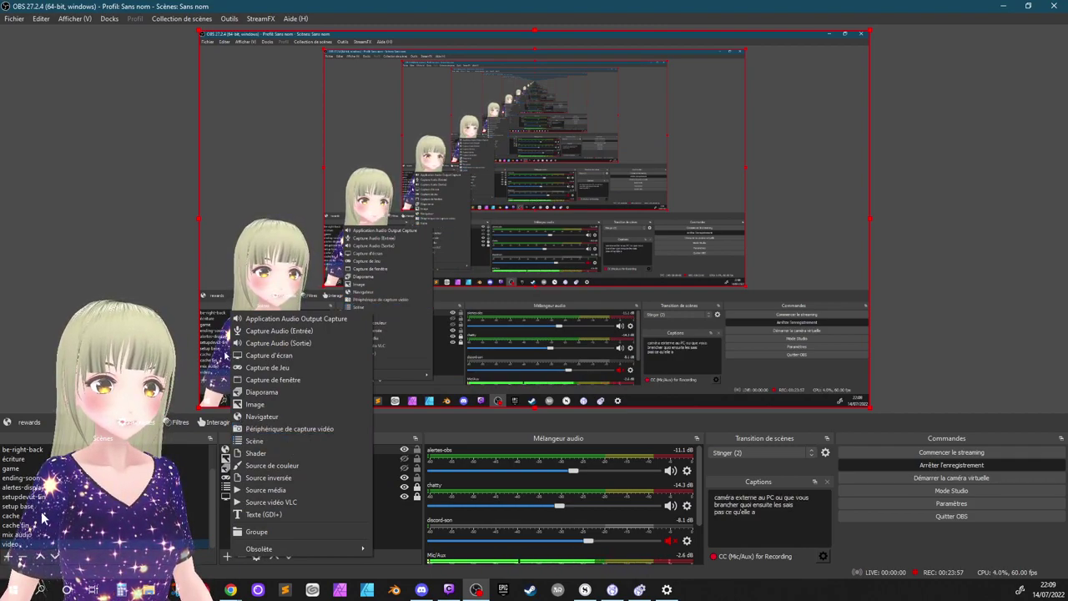
{"action": "left_click", "coordinate": [406, 504]}
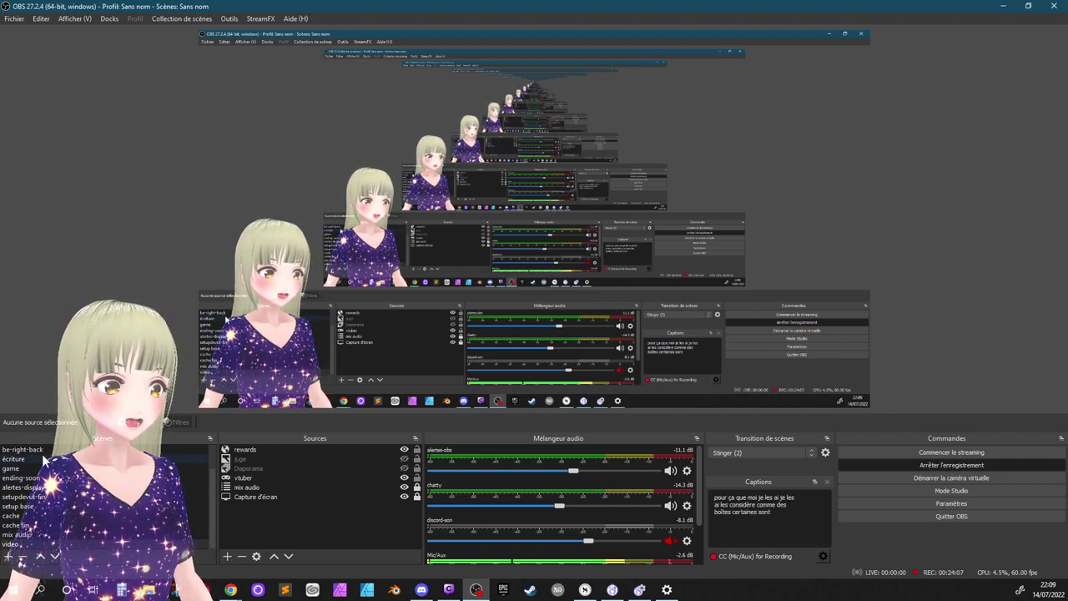
{"action": "scroll", "coordinate": [30, 463], "scroll_direction": "up", "scroll_amount": 1}
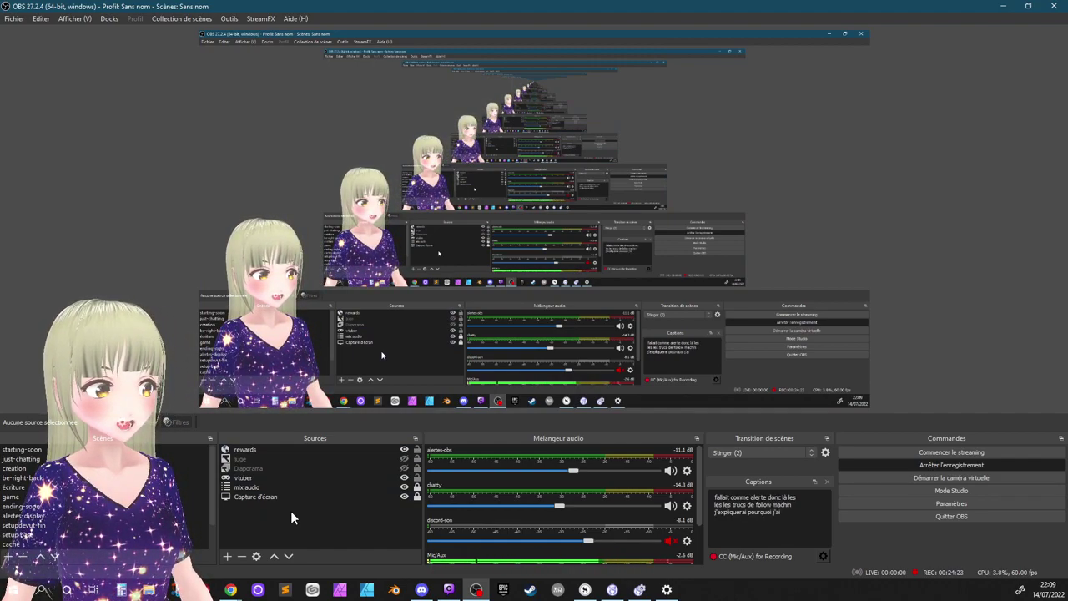
- Add the existing color source named color (Source de couleur) to the scene
{"action": "left_click", "coordinate": [227, 555]}
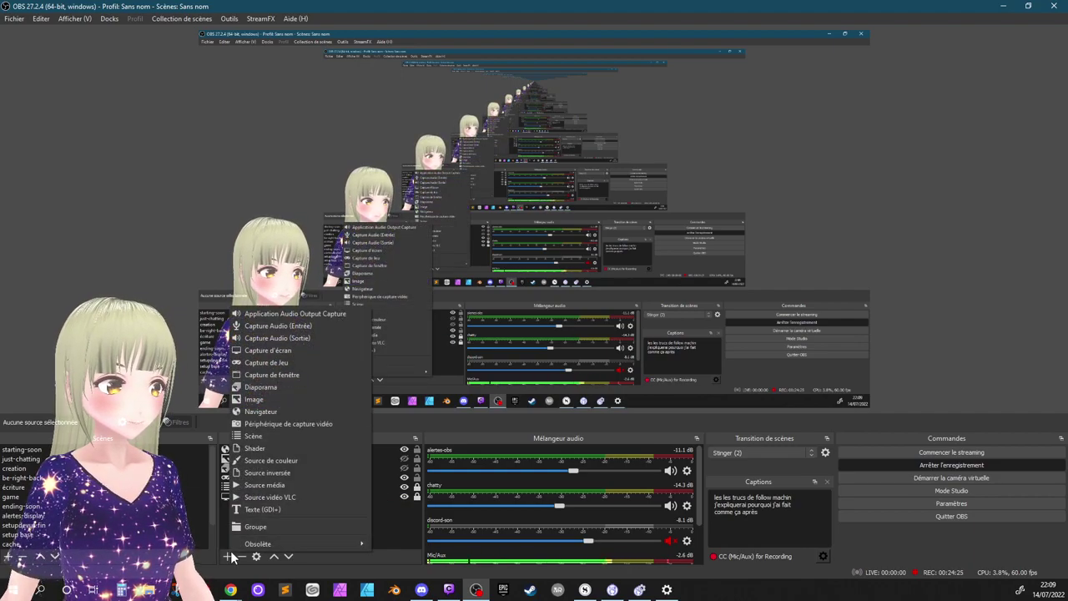
{"action": "left_click", "coordinate": [316, 461]}
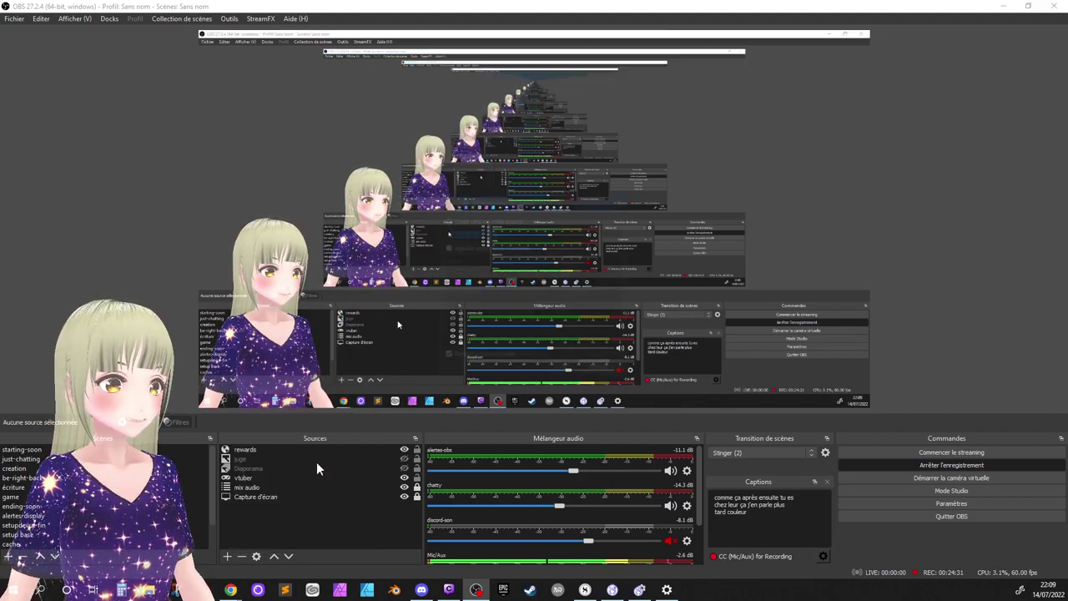
{"action": "left_click", "coordinate": [447, 247]}
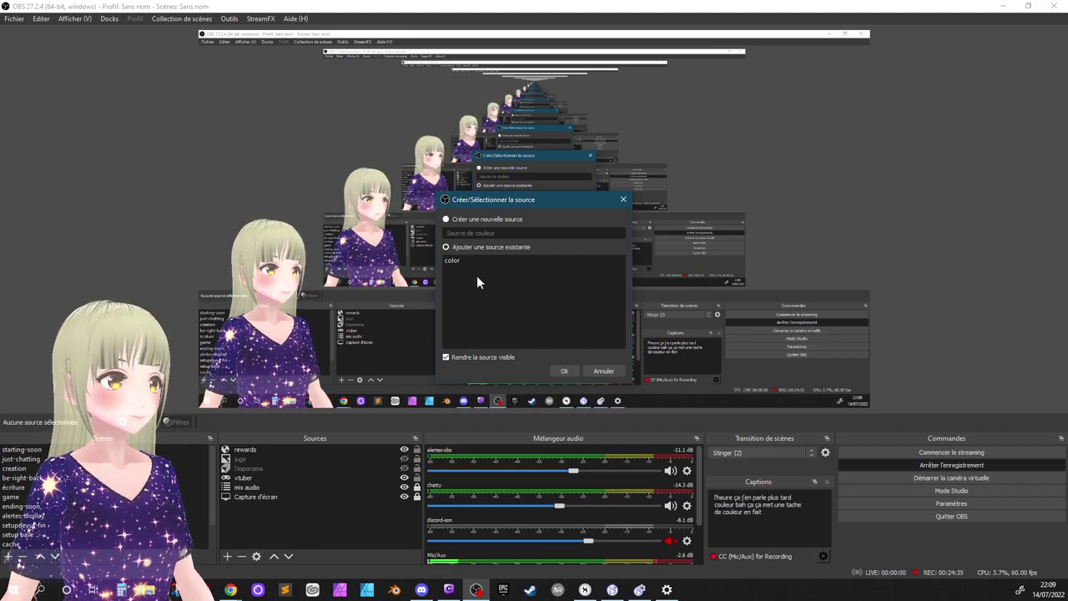
{"action": "left_click", "coordinate": [465, 260]}
{"action": "left_click", "coordinate": [567, 371]}
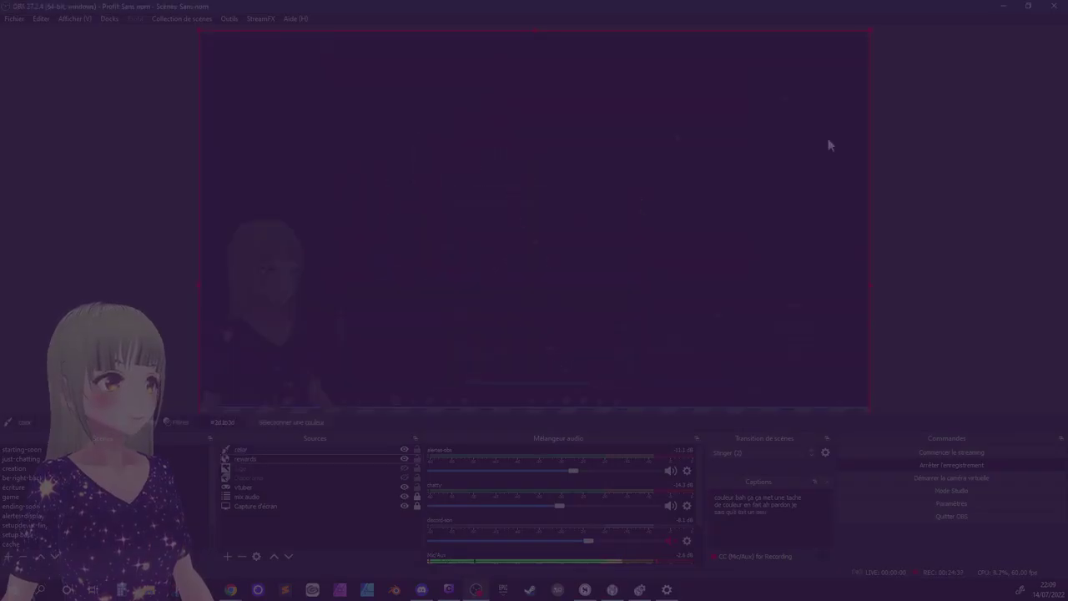
- Review the color source's filters and properties without changing them, then hide that source in the scene
{"action": "right_click", "coordinate": [254, 451]}
{"action": "left_click", "coordinate": [284, 431]}
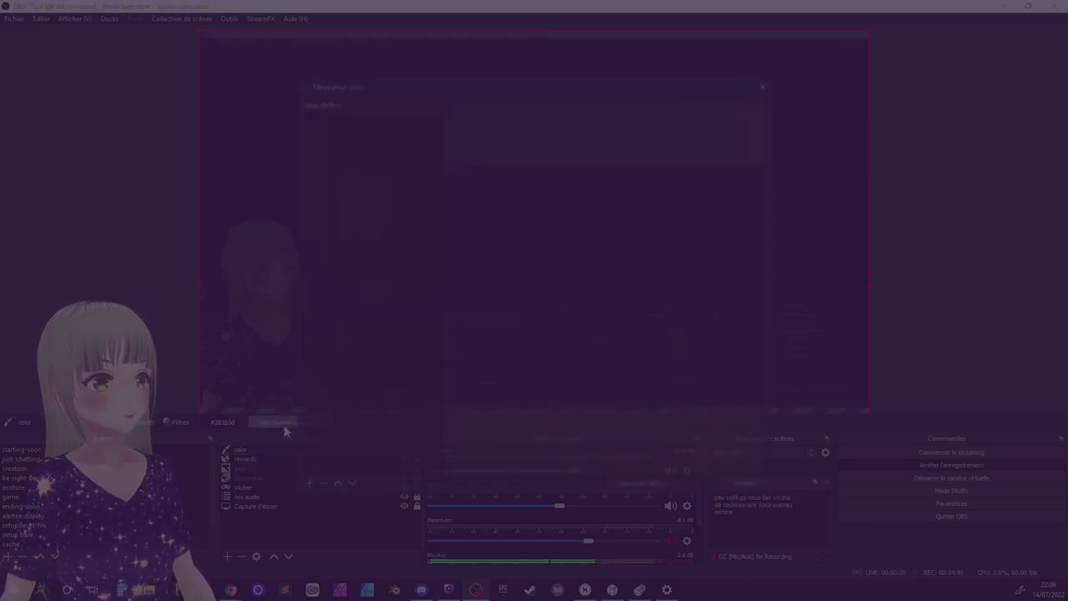
{"action": "left_click", "coordinate": [738, 482]}
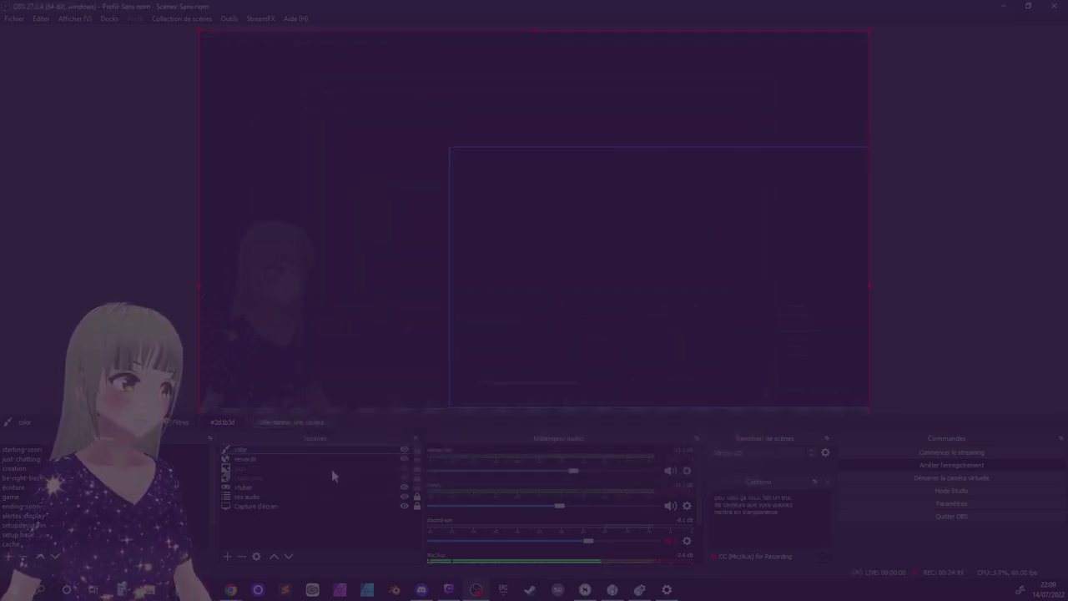
{"action": "double_click", "coordinate": [319, 446]}
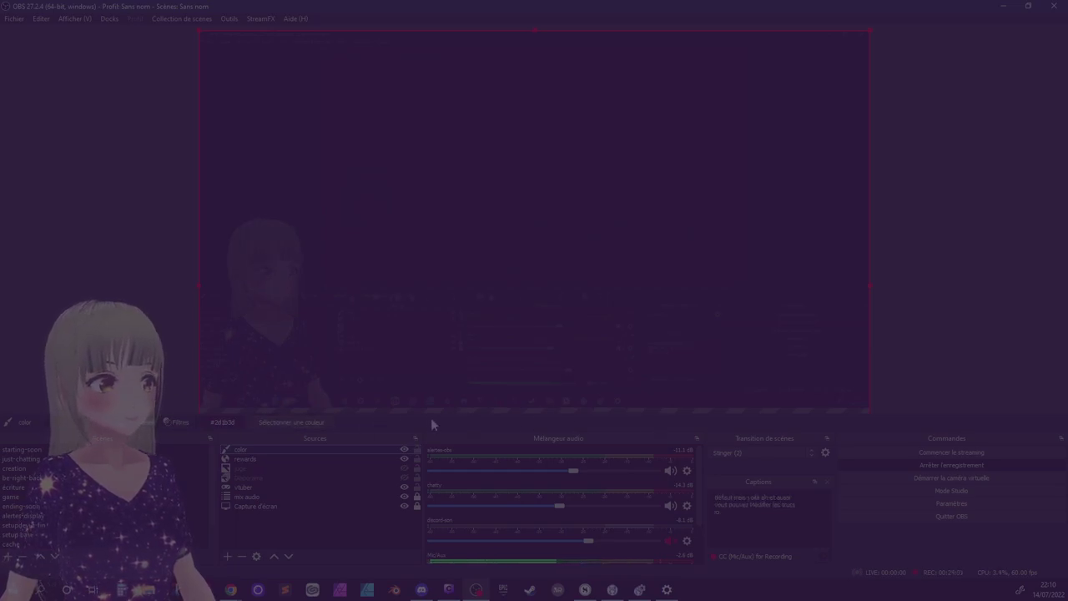
{"action": "left_click", "coordinate": [404, 450]}
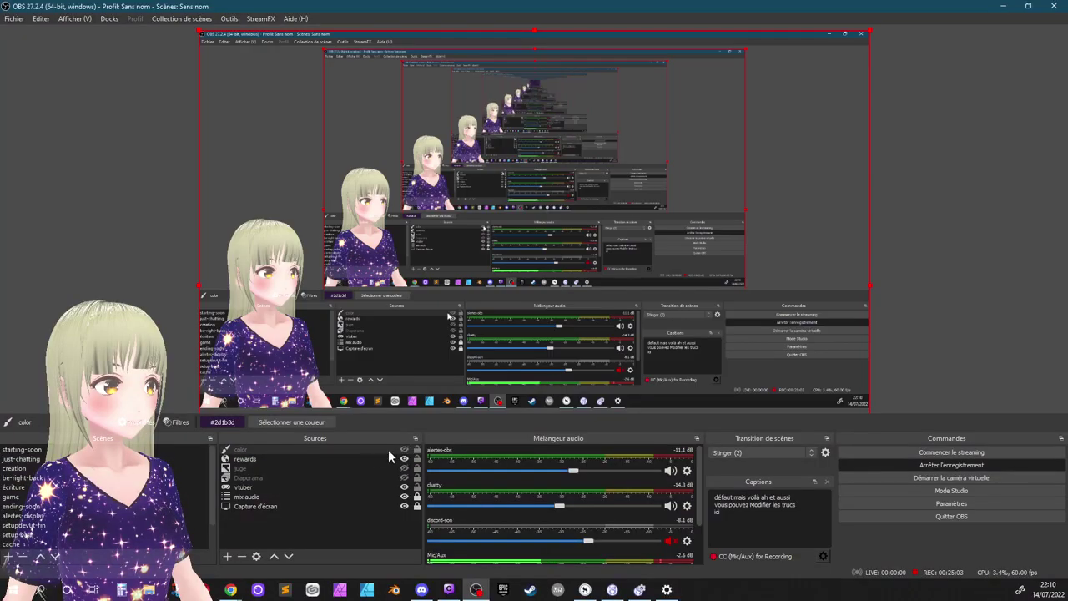
- Add the existing media source vid-start to preview it in the scene, then delete it
{"action": "left_click", "coordinate": [227, 556]}
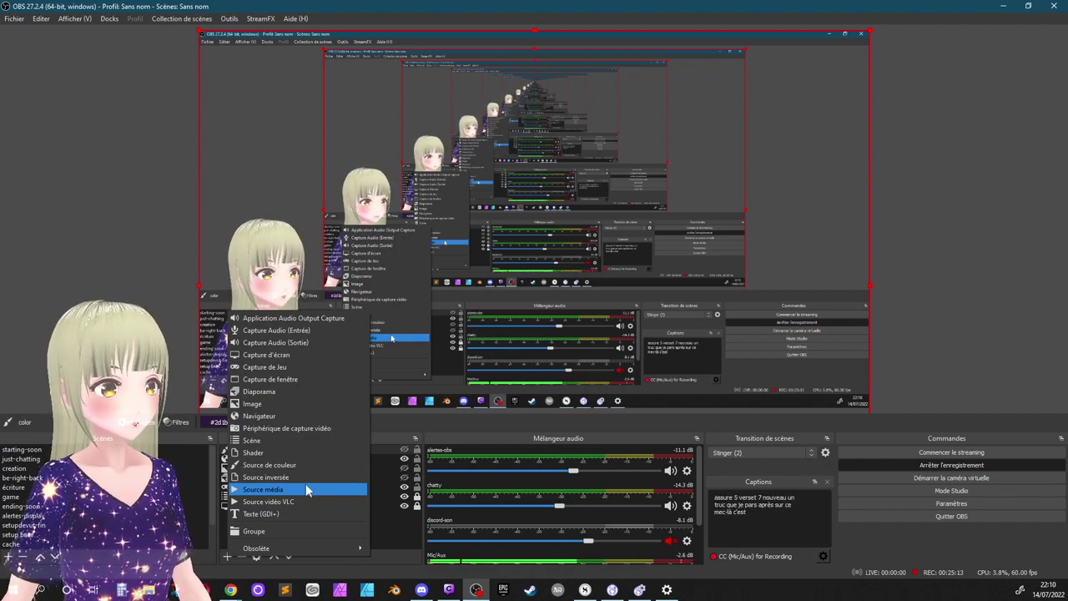
{"action": "left_click", "coordinate": [306, 485]}
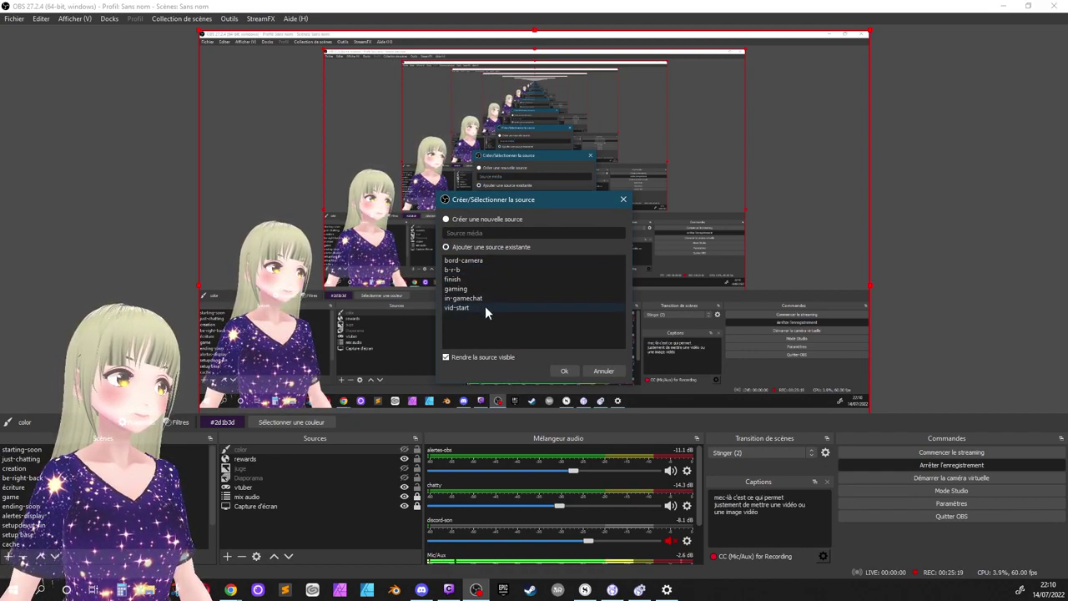
{"action": "left_click", "coordinate": [483, 298]}
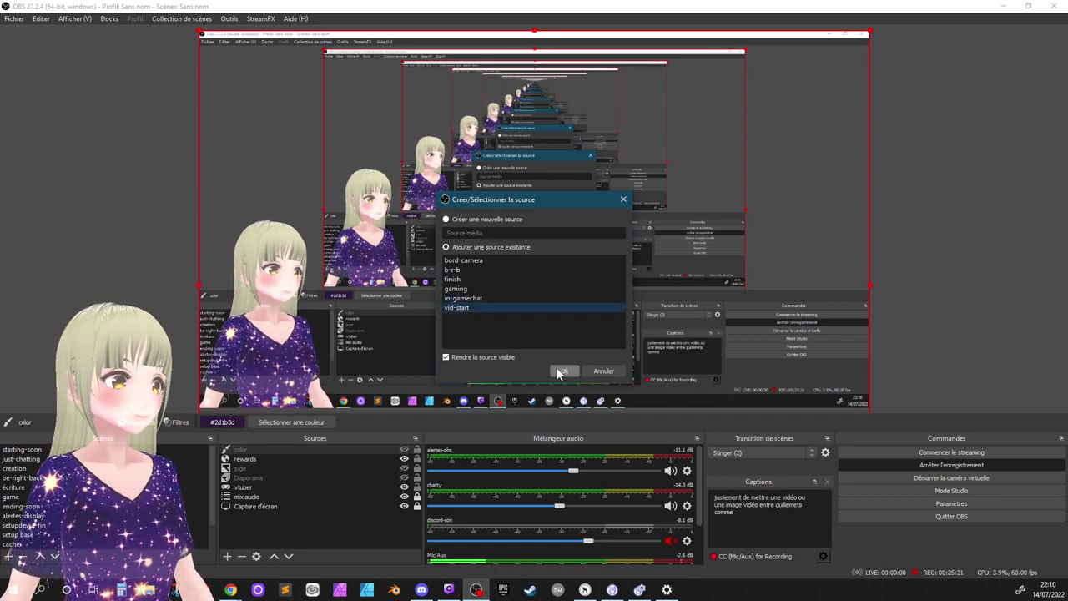
{"action": "left_click", "coordinate": [564, 370]}
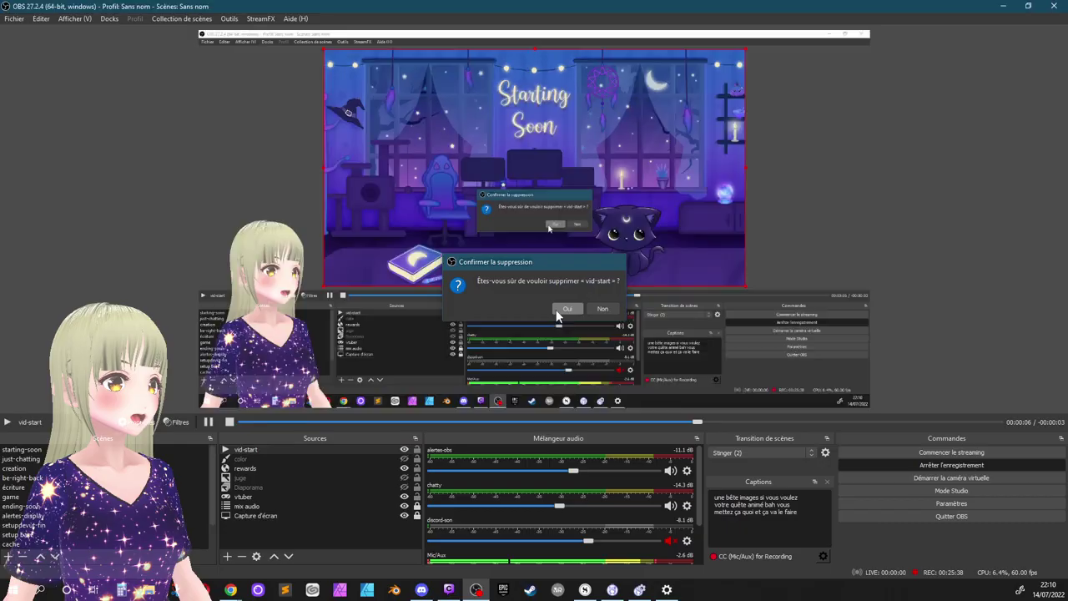
{"action": "left_click", "coordinate": [566, 309]}
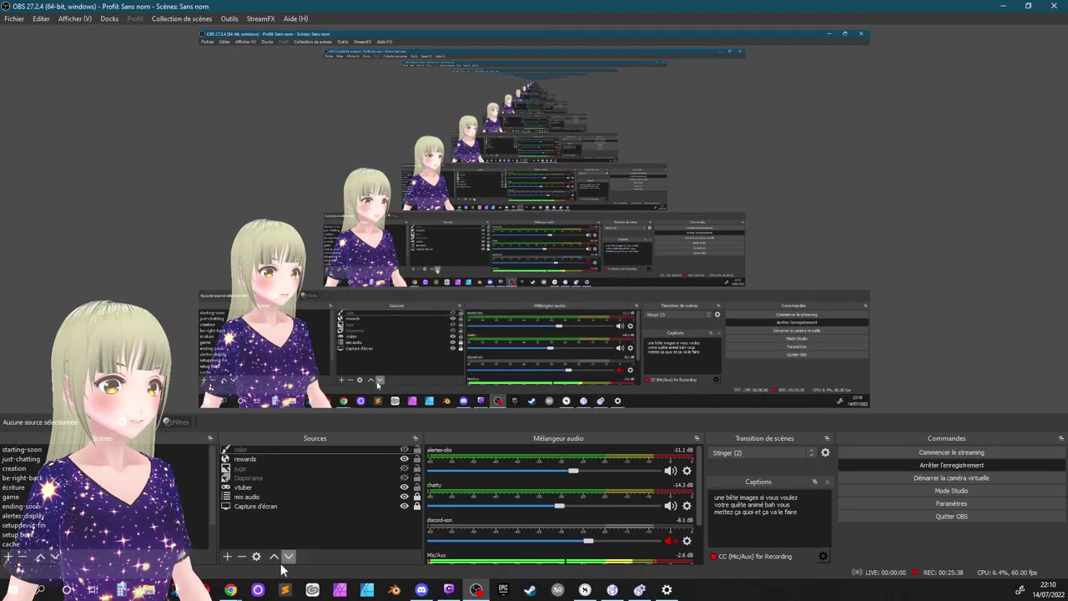
- Create a new VLC video source named test in the current scene
{"action": "left_click", "coordinate": [227, 556]}
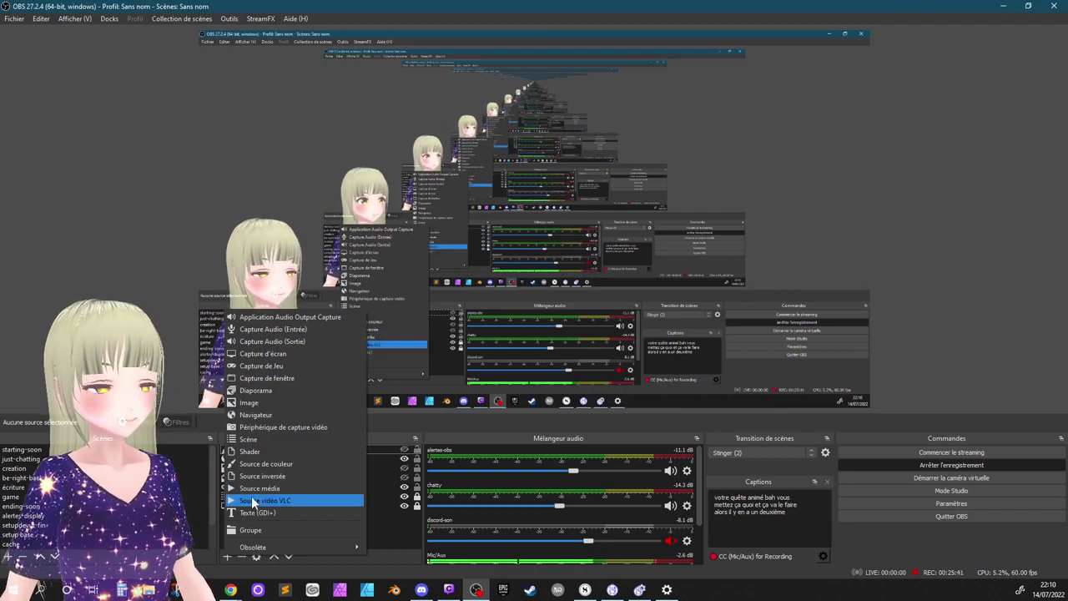
{"action": "left_click", "coordinate": [300, 500]}
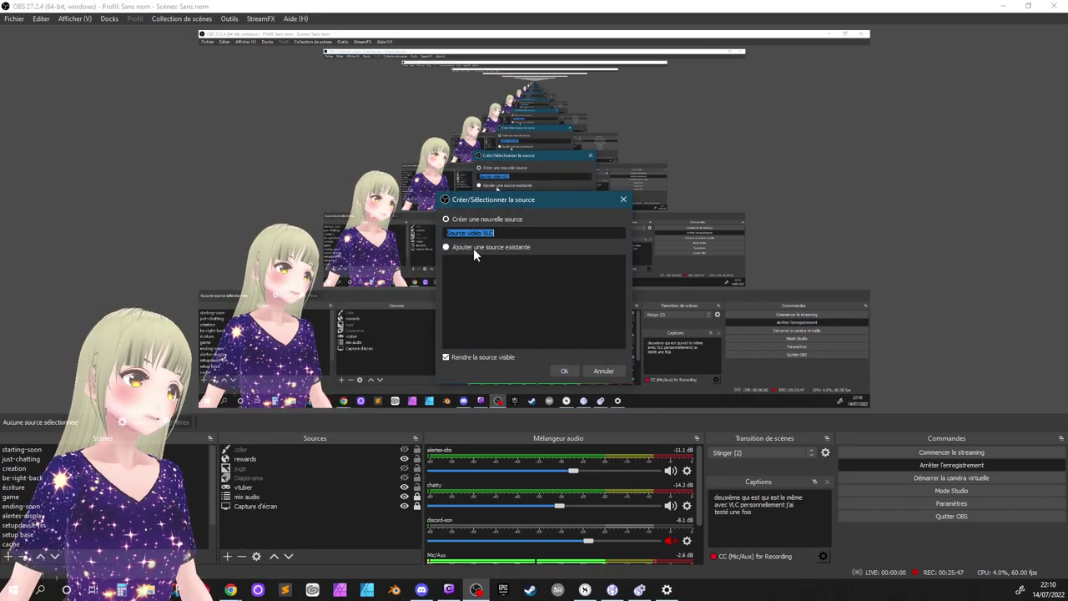
{"action": "type", "text": "test"}
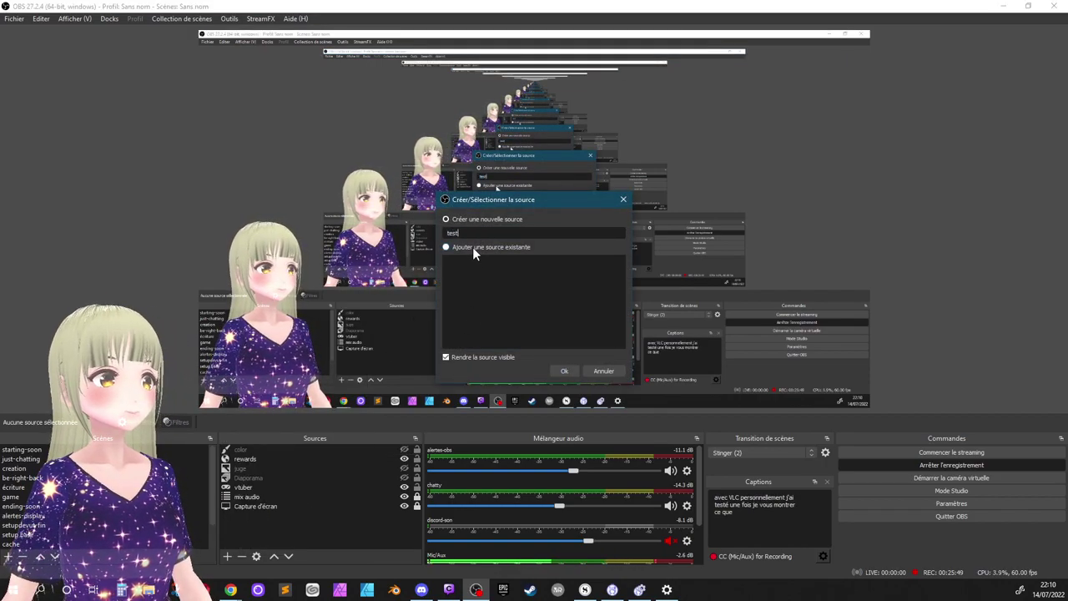
{"action": "left_click", "coordinate": [561, 370]}
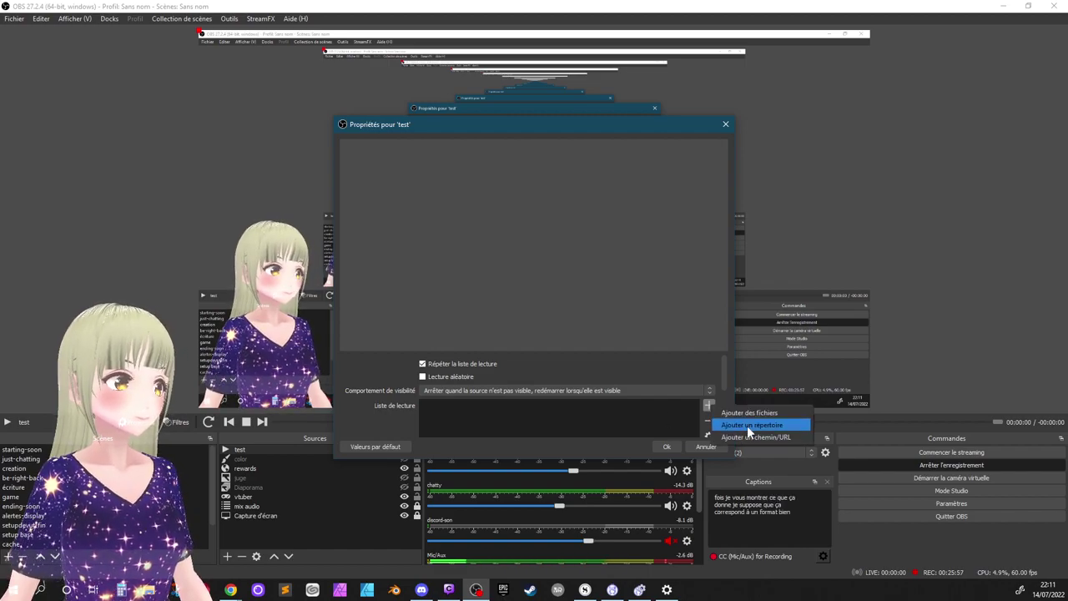
- Add VTUBER - GREEN BACKGROUND.webm from the Animated Stream Bundle Witchs Kitten STREAM OVERLAYS folder to the test source's playlist and accept the properties
{"action": "left_click", "coordinate": [744, 411]}
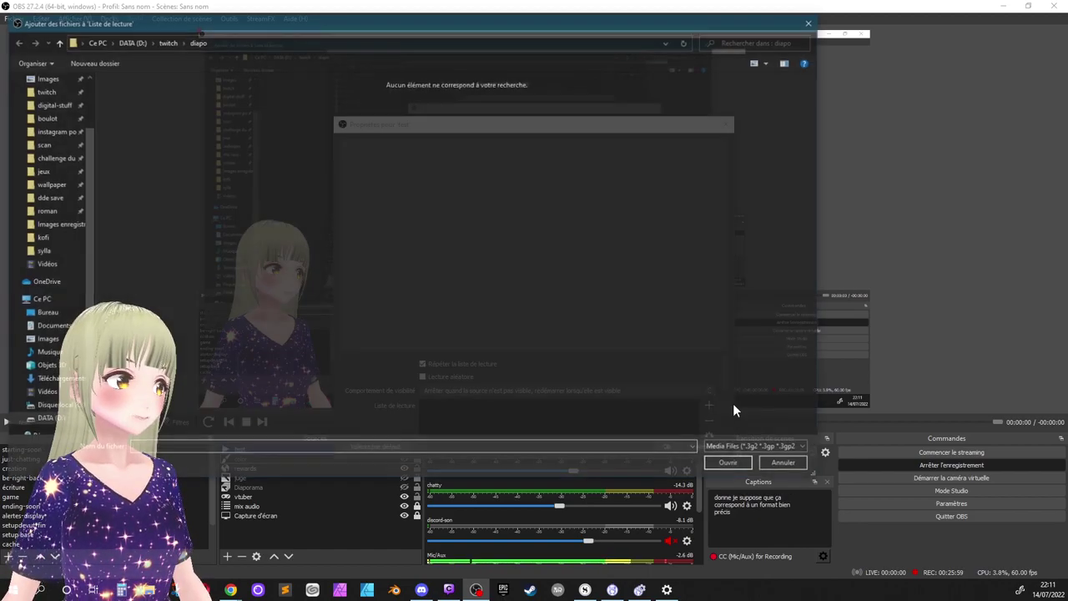
{"action": "left_click_drag", "start_coordinate": [219, 24], "coordinate": [0, 119]}
{"action": "key", "text": "Escape"}
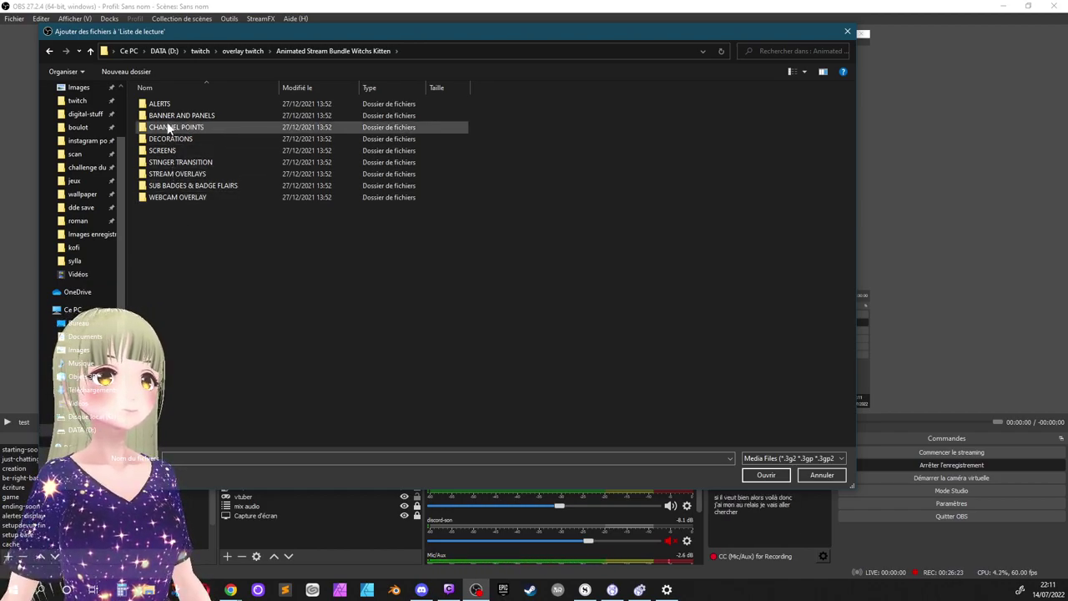
{"action": "left_click", "coordinate": [175, 173]}
{"action": "double_click", "coordinate": [178, 176]}
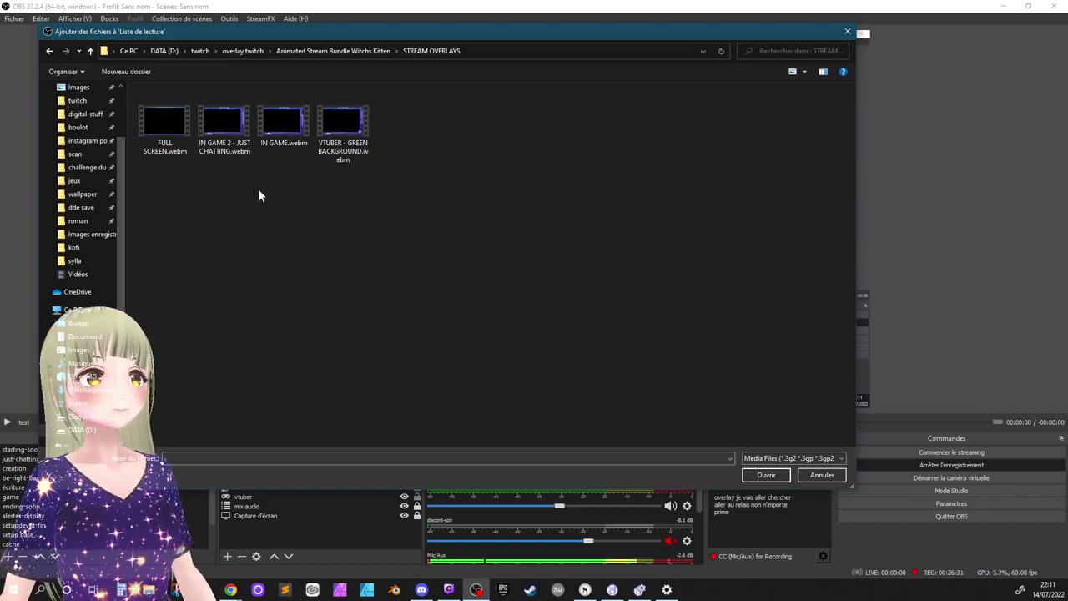
{"action": "double_click", "coordinate": [340, 121]}
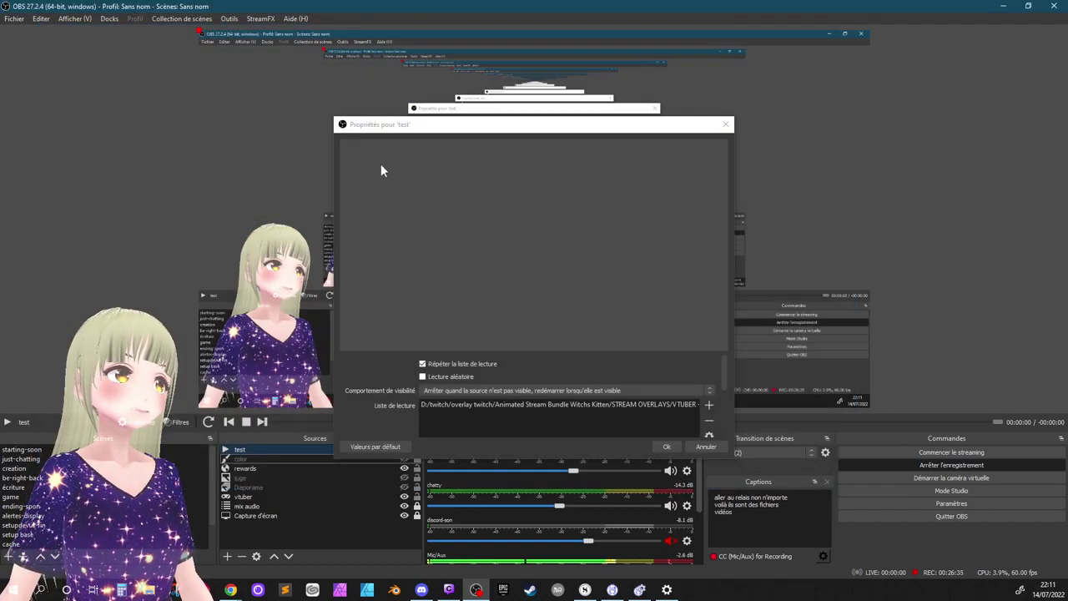
{"action": "left_click", "coordinate": [666, 447]}
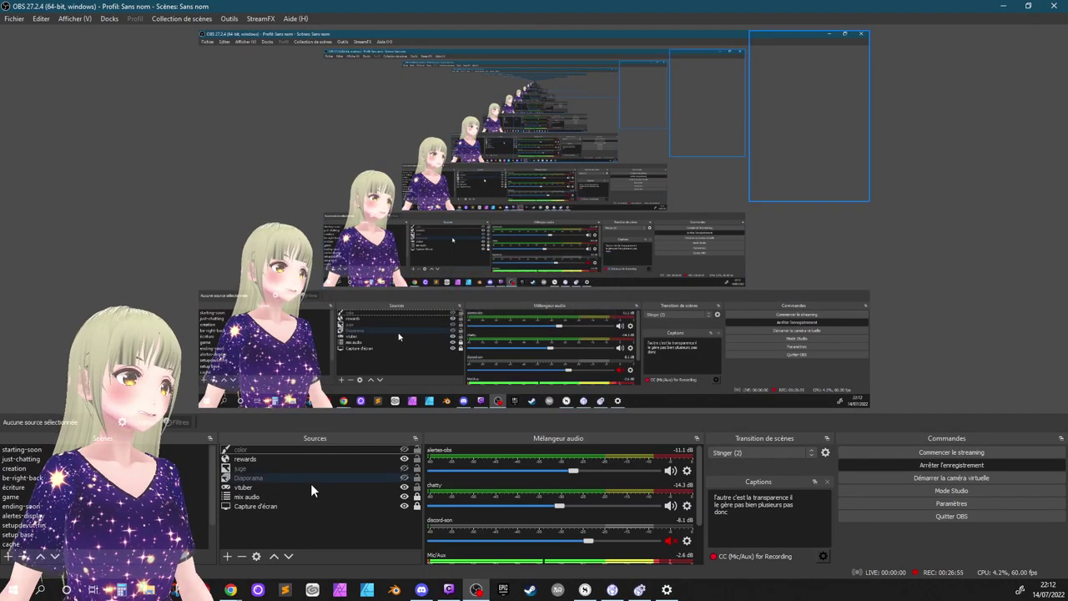
{"action": "left_click", "coordinate": [270, 458]}
{"action": "right_click", "coordinate": [272, 455]}
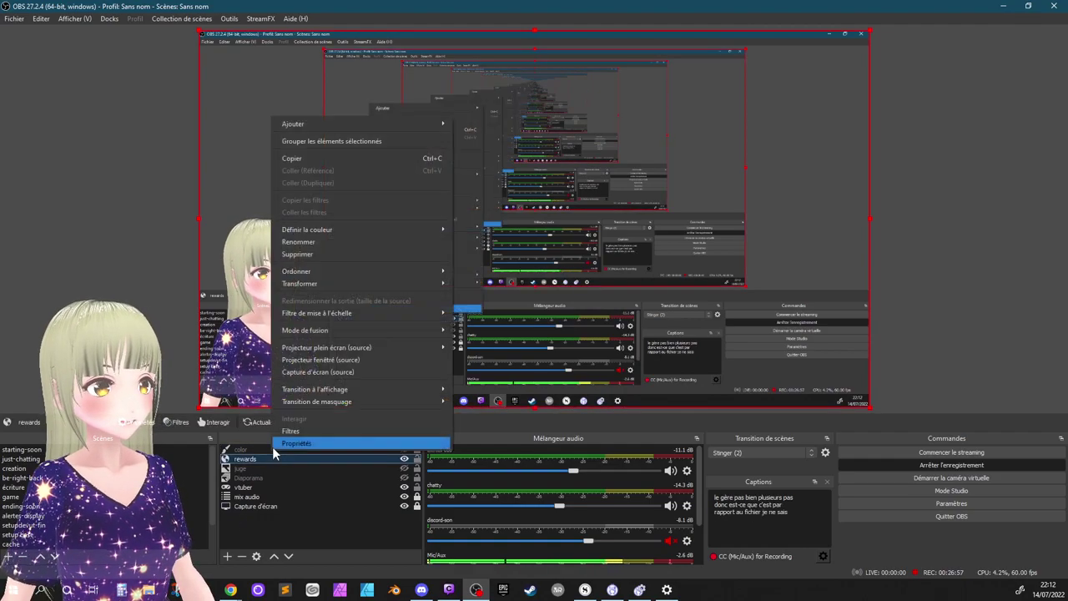
{"action": "left_click", "coordinate": [284, 441]}
{"action": "left_click", "coordinate": [708, 448]}
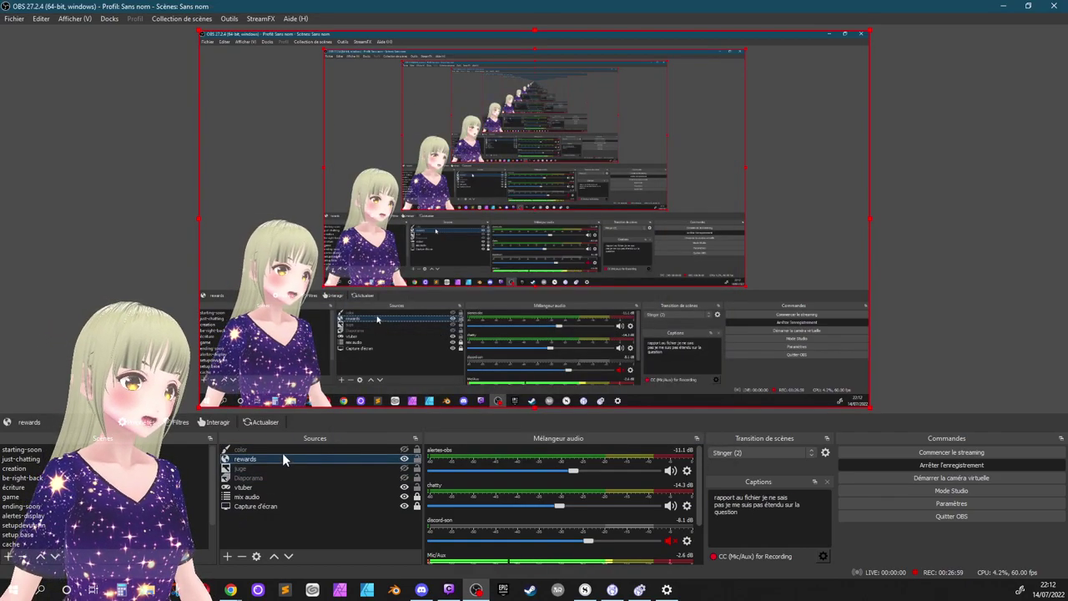
- Delete the color source from the scene and confirm the removal
{"action": "left_click", "coordinate": [280, 450]}
{"action": "right_click", "coordinate": [279, 449]}
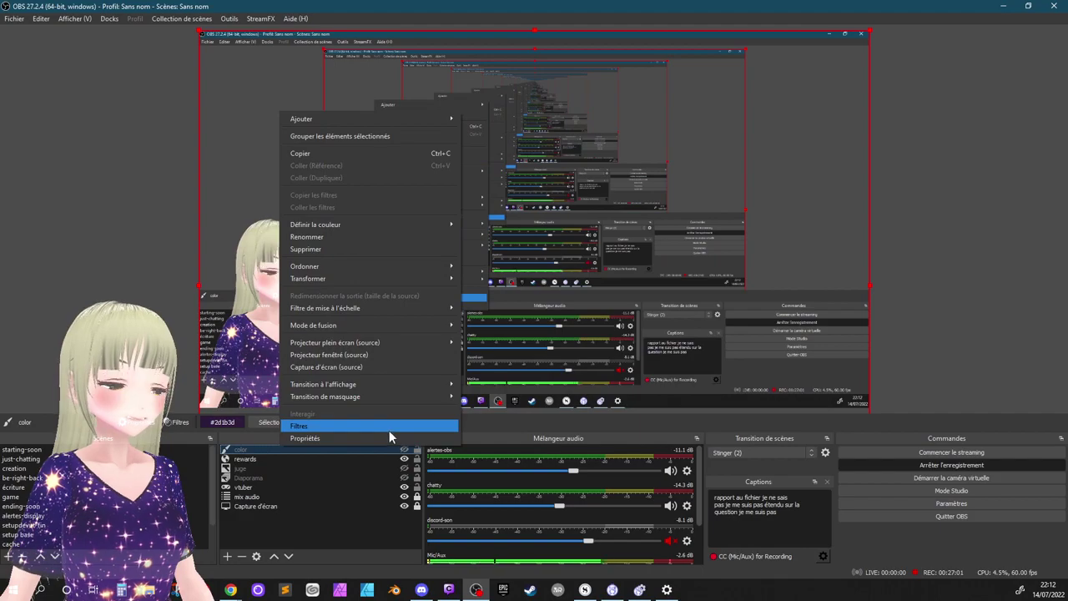
{"action": "left_click", "coordinate": [359, 250]}
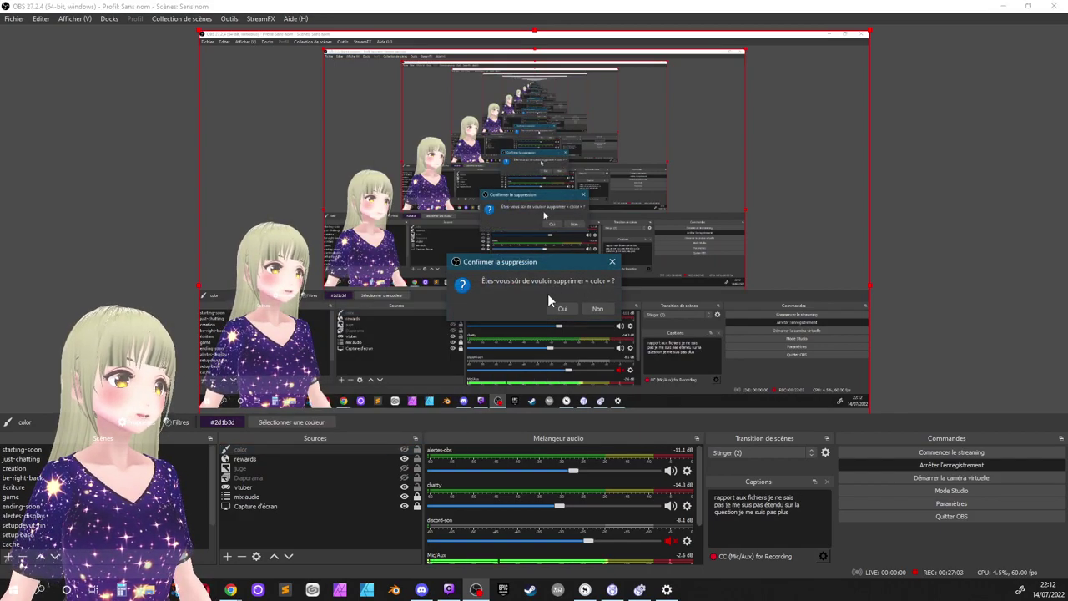
{"action": "left_click", "coordinate": [560, 305]}
{"action": "left_click", "coordinate": [226, 555]}
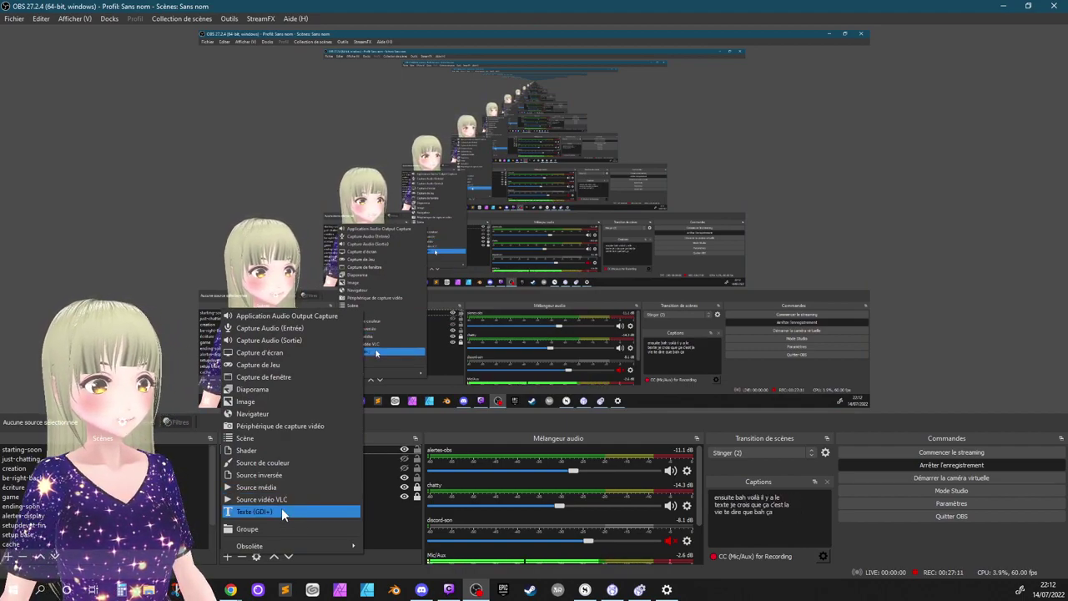
{"action": "left_click", "coordinate": [392, 517]}
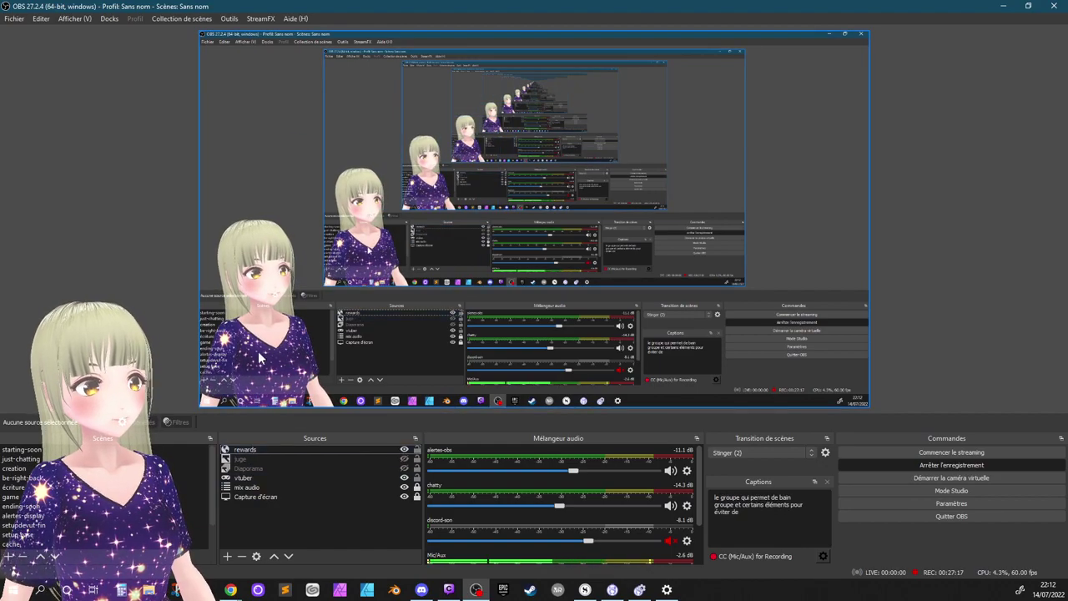
- Shift the vtuber source to the right in the preview and realign the rewards source with the full canvas
{"action": "left_click", "coordinate": [250, 449]}
{"action": "left_click", "coordinate": [395, 271]}
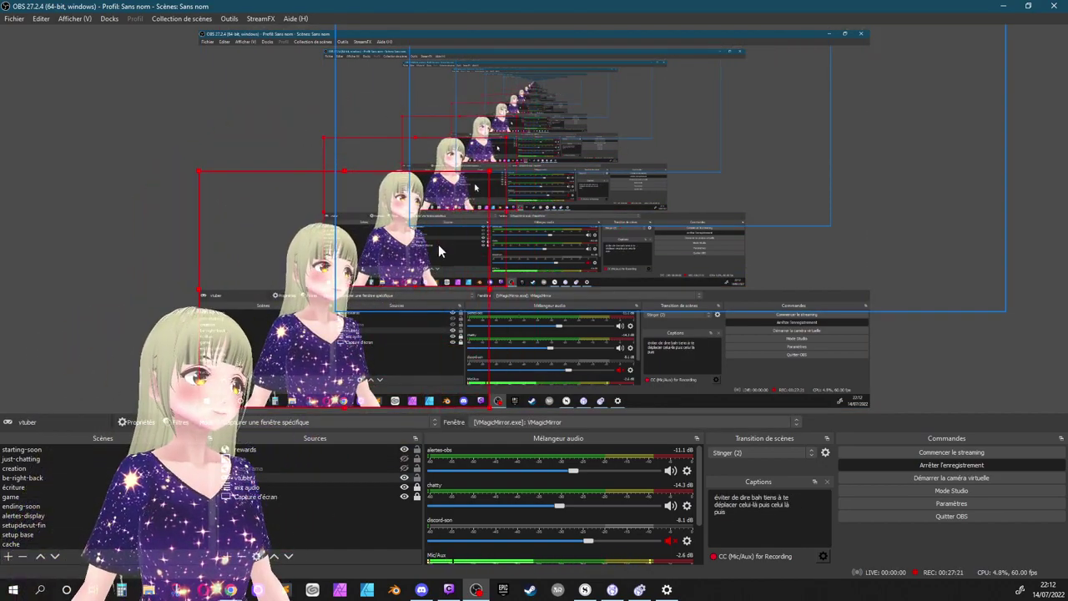
{"action": "left_click_drag", "start_coordinate": [436, 239], "coordinate": [419, 265]}
{"action": "left_click", "coordinate": [589, 228]}
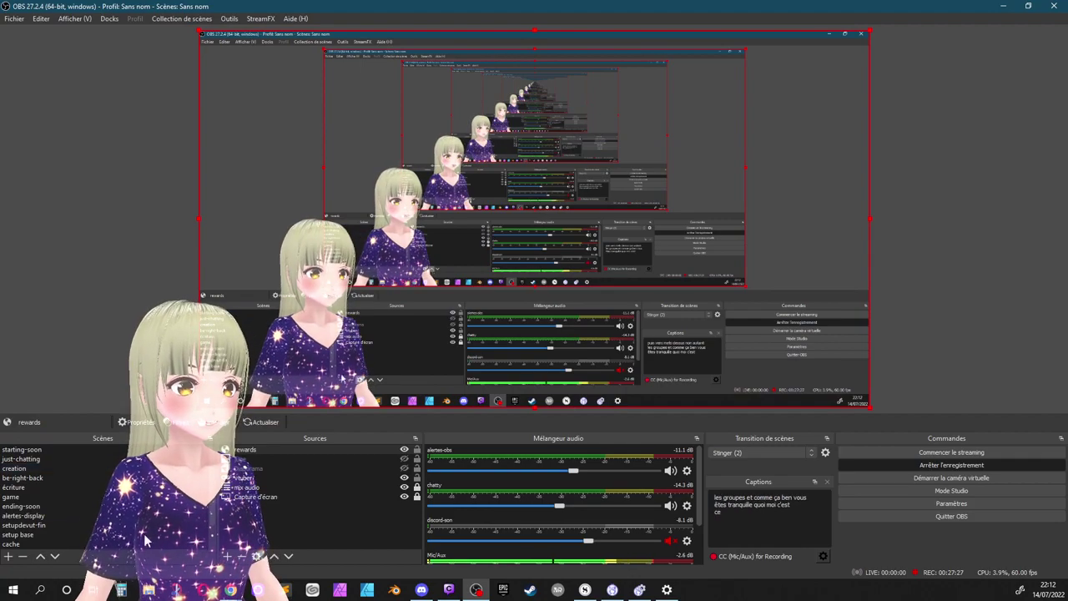
- Add the existing group DMI-chalenge to the scene
{"action": "left_click", "coordinate": [226, 555]}
{"action": "left_click", "coordinate": [260, 534]}
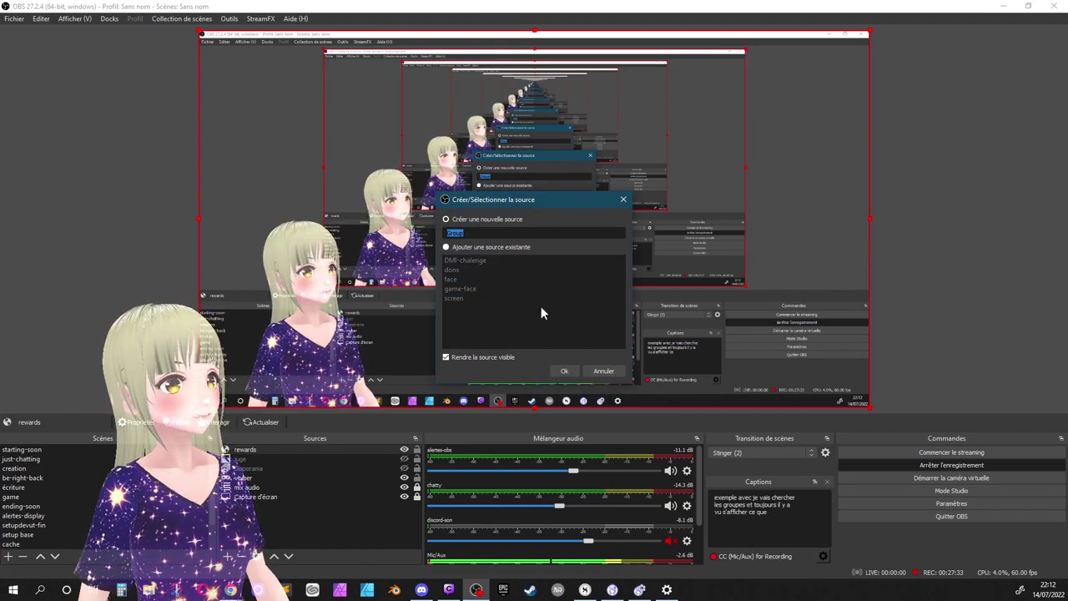
{"action": "left_click", "coordinate": [451, 247]}
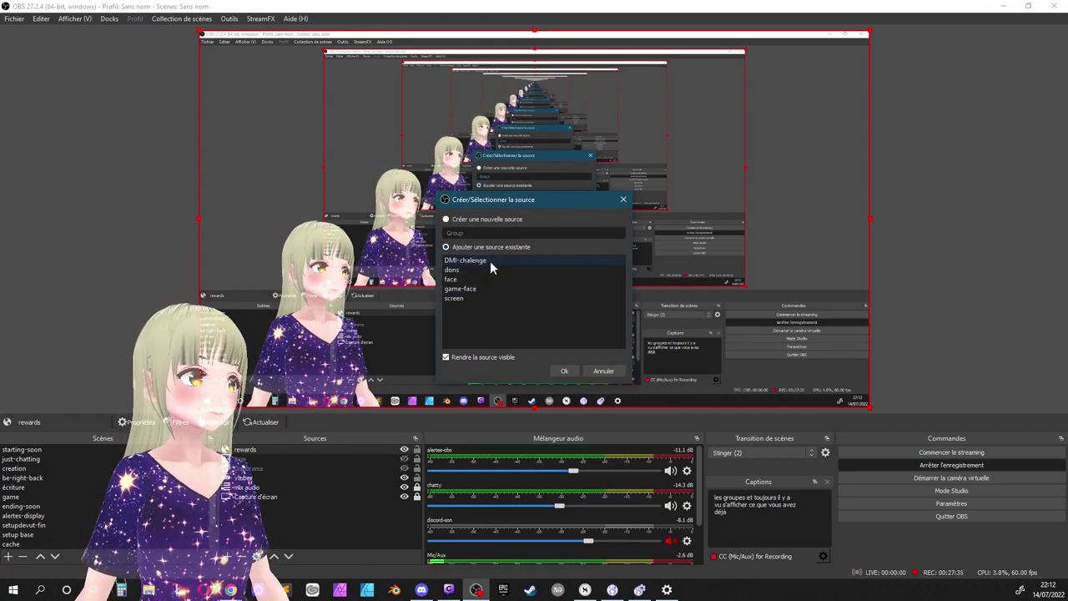
{"action": "left_click", "coordinate": [488, 261]}
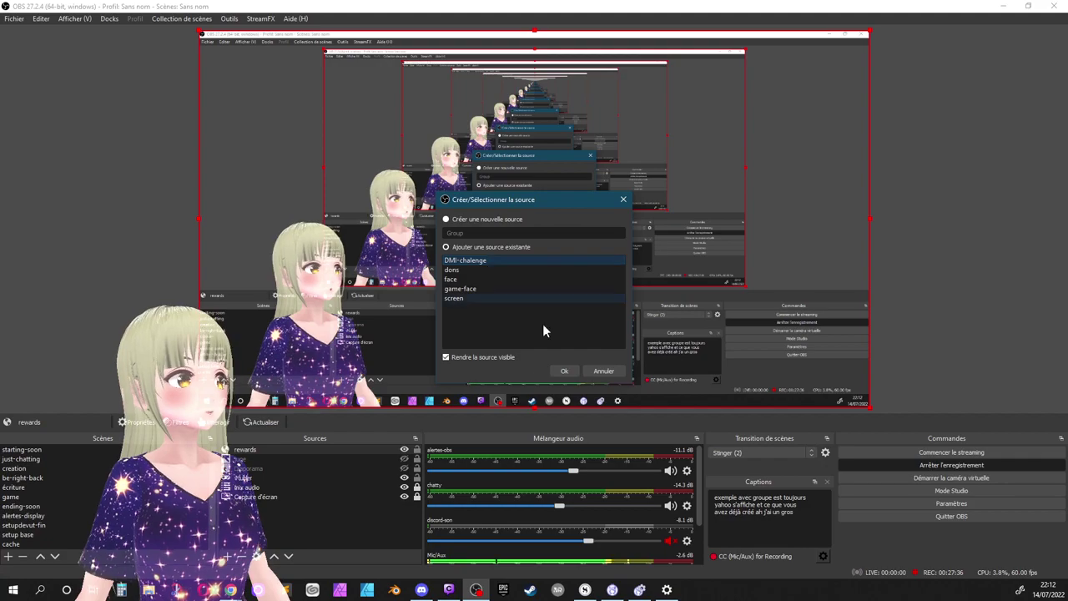
{"action": "left_click", "coordinate": [564, 370]}
- Shift the DMI-chalenge group to the right in the preview and briefly show the hidden timer source inside it
{"action": "left_click_drag", "start_coordinate": [312, 54], "coordinate": [399, 54]}
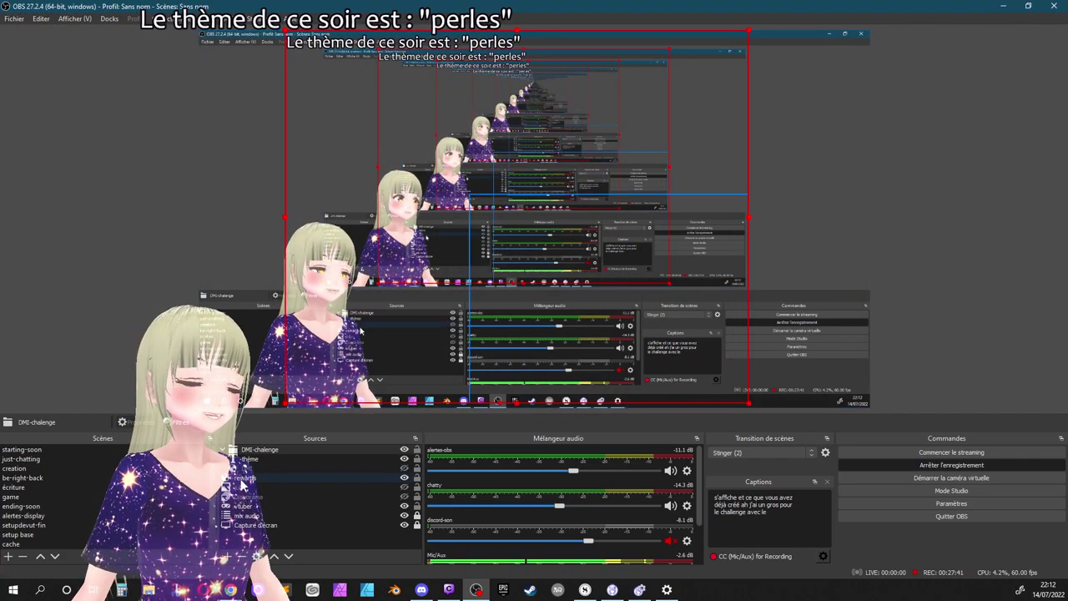
{"action": "left_click", "coordinate": [404, 470]}
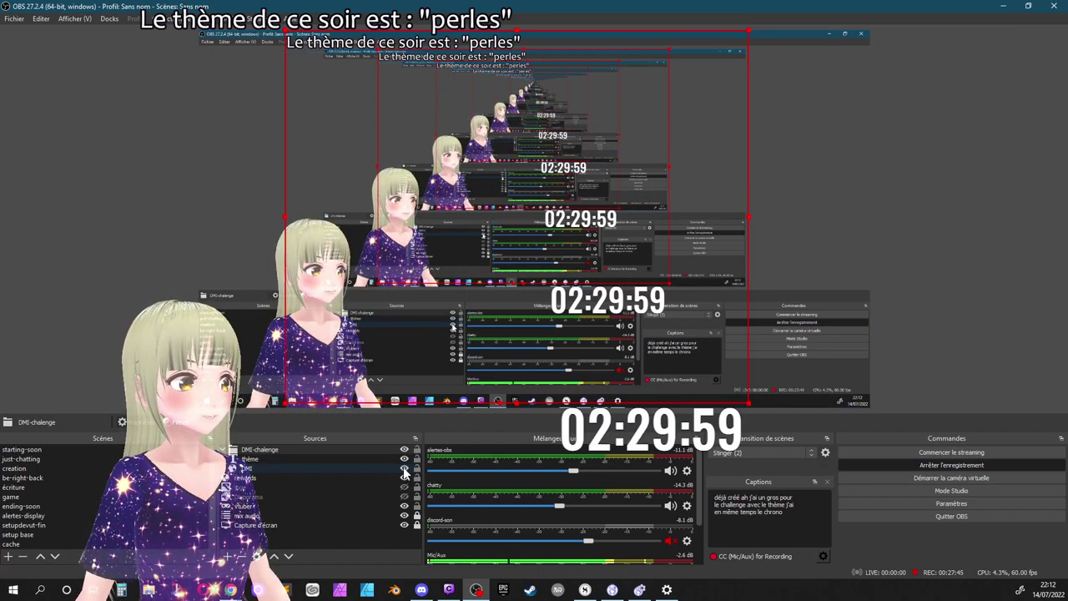
{"action": "left_click", "coordinate": [404, 469]}
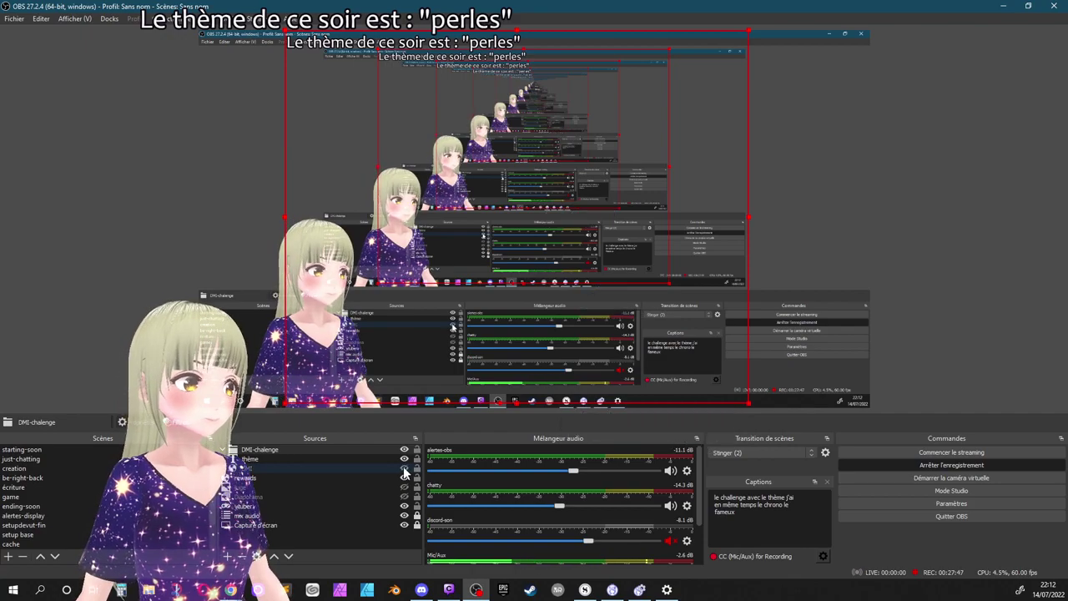
- Move the DMI-chalenge group to the canvas's right edge and hide the whole group
{"action": "left_click_drag", "start_coordinate": [395, 206], "coordinate": [518, 206]}
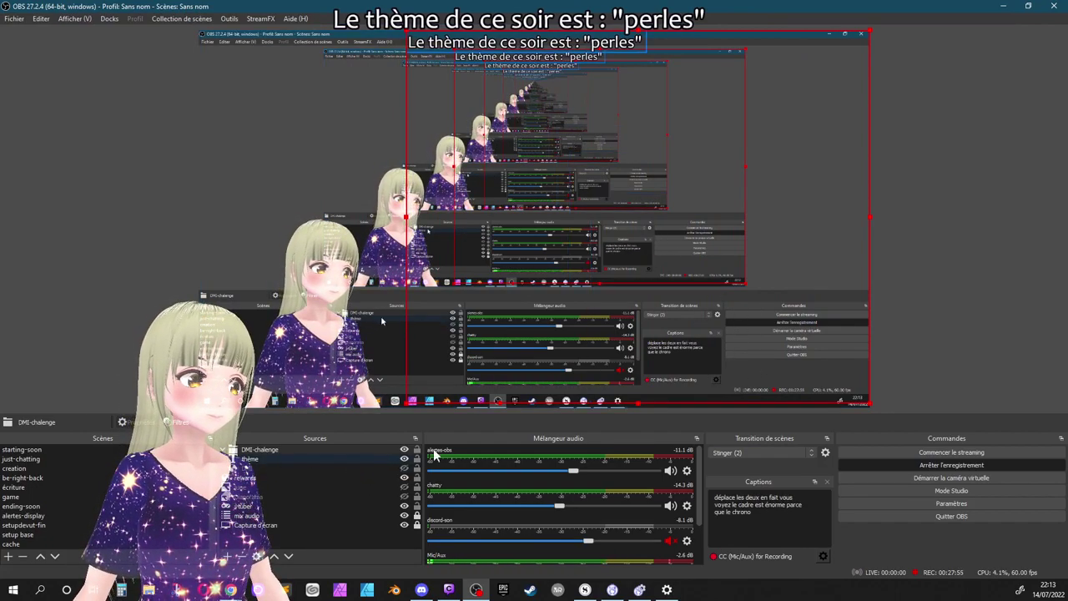
{"action": "left_click", "coordinate": [404, 448]}
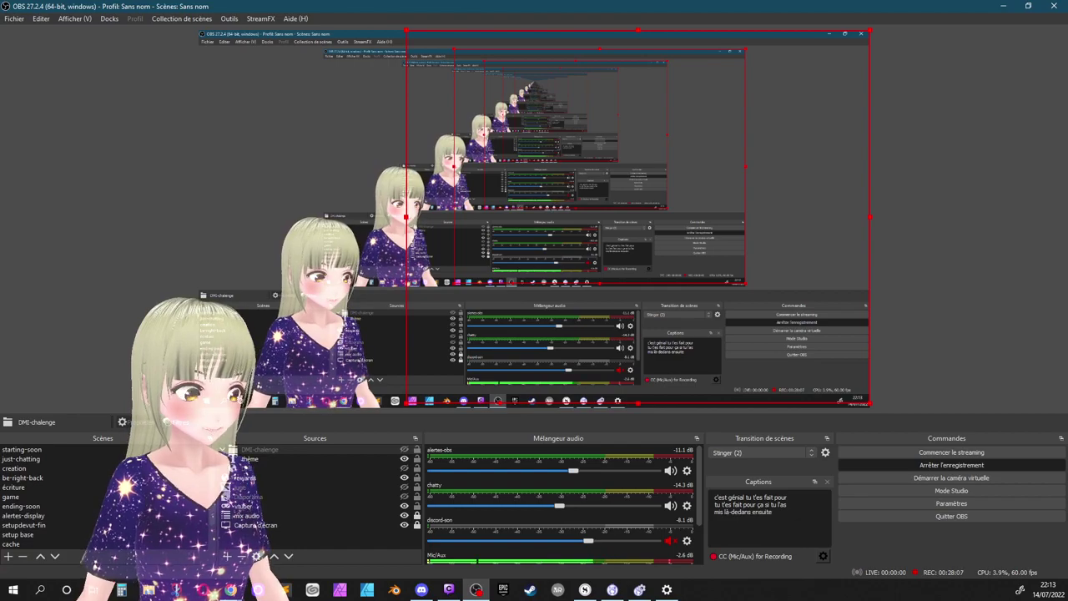
- Look through the available source types, including the obsolete ones, without adding any
{"action": "left_click", "coordinate": [224, 557]}
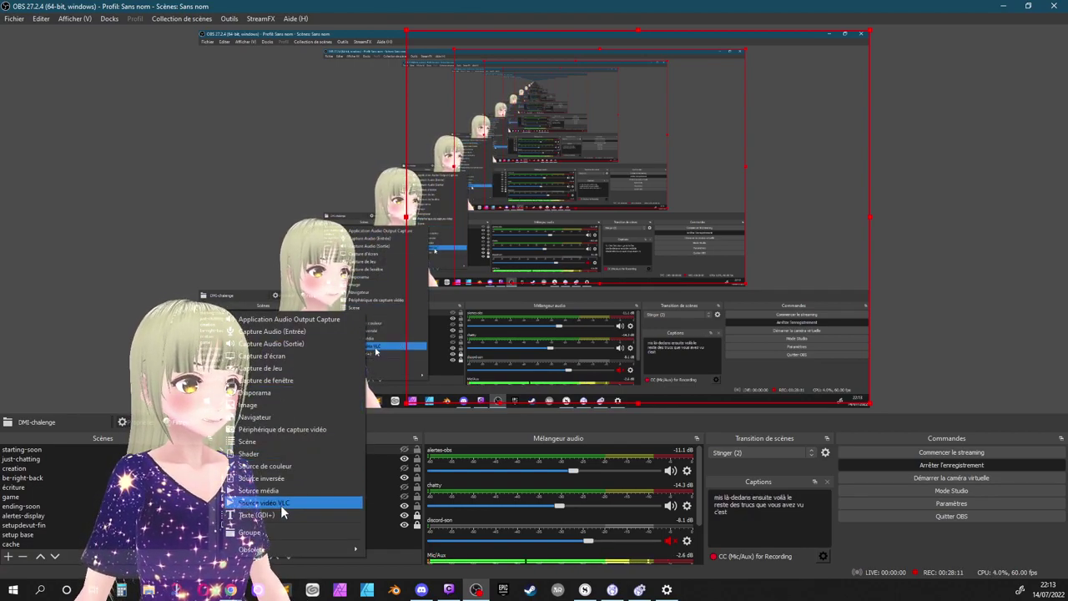
{"action": "mouse_move", "coordinate": [278, 550]}
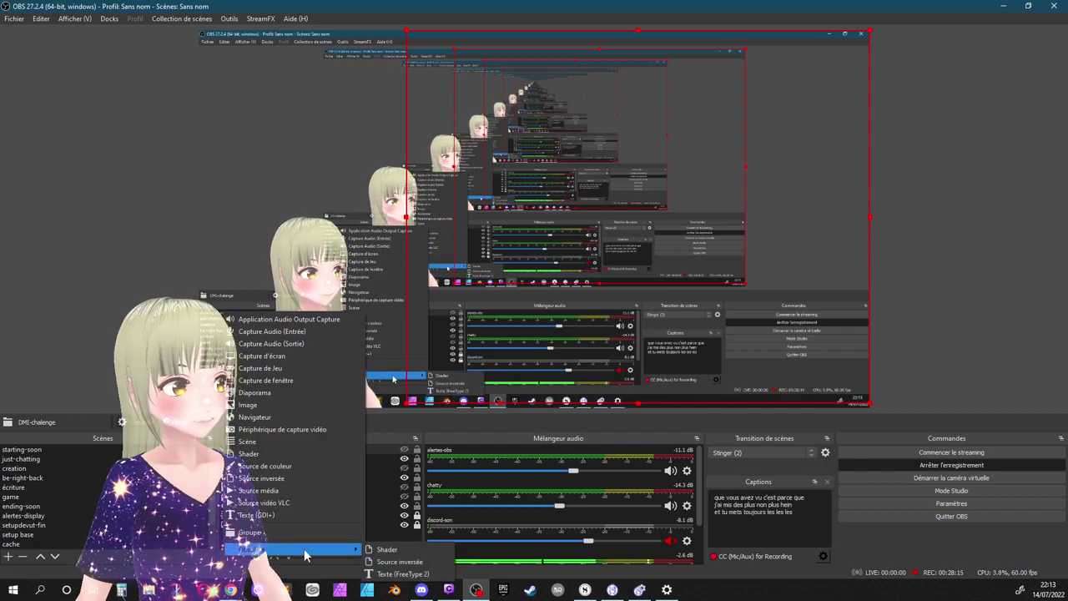
{"action": "key", "text": "Escape"}
{"action": "key", "text": "Escape"}
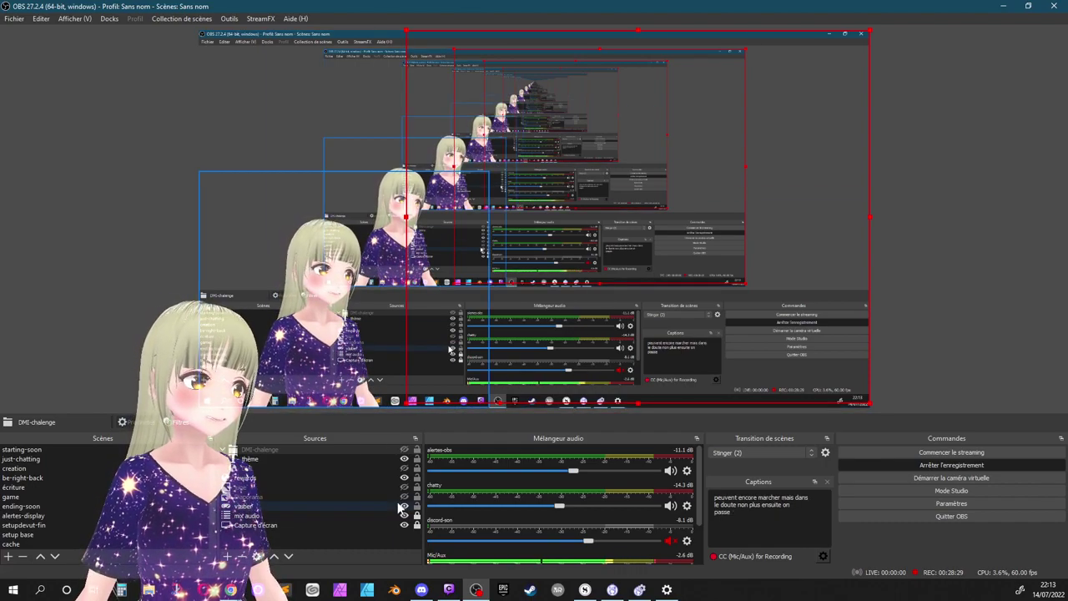
- Open the OBS settings and examine the Général, Stream (flux) and Sortie options, moving the window aside to keep the preview visible
{"action": "left_click", "coordinate": [15, 19]}
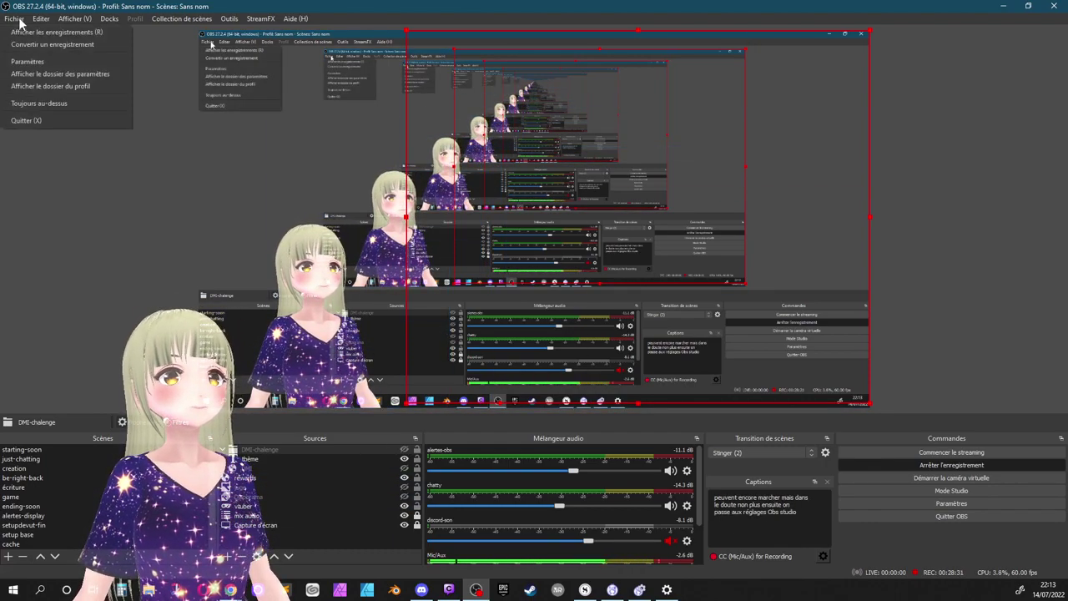
{"action": "left_click", "coordinate": [45, 60]}
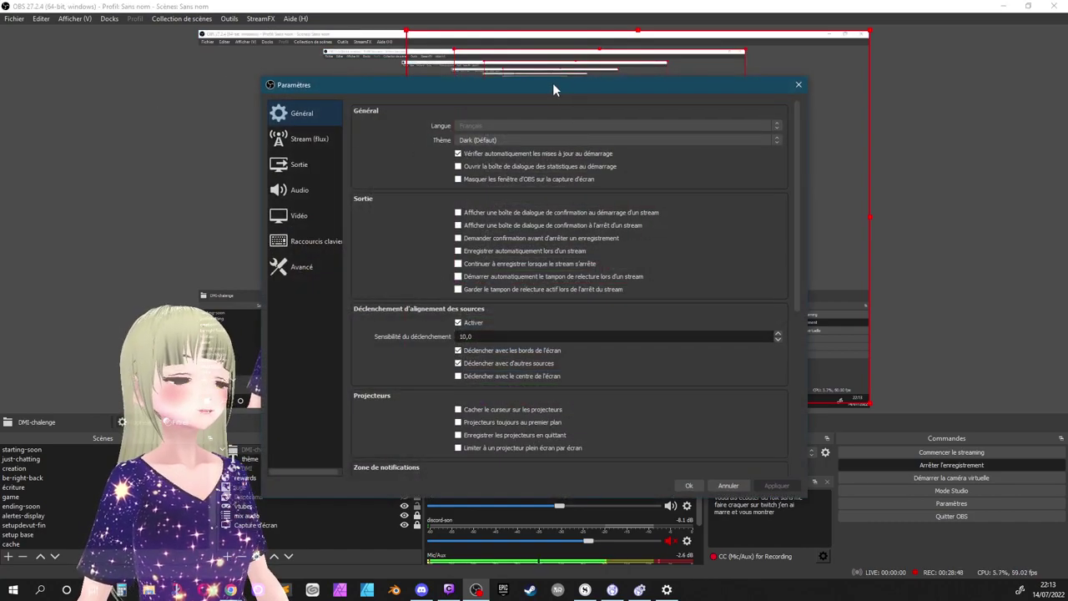
{"action": "left_click_drag", "start_coordinate": [553, 82], "coordinate": [539, 34]}
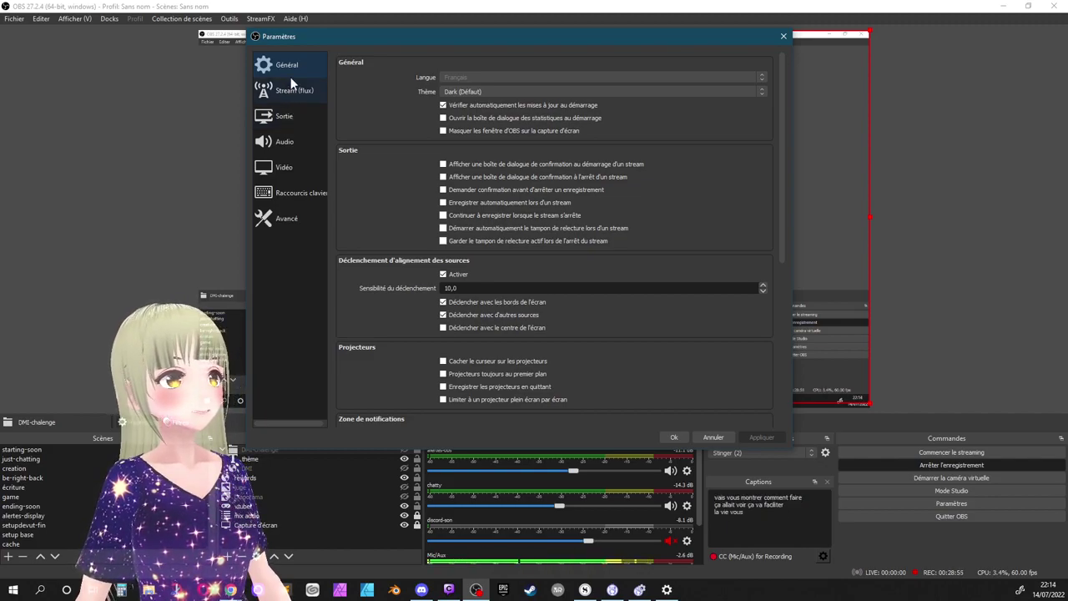
{"action": "left_click", "coordinate": [295, 90]}
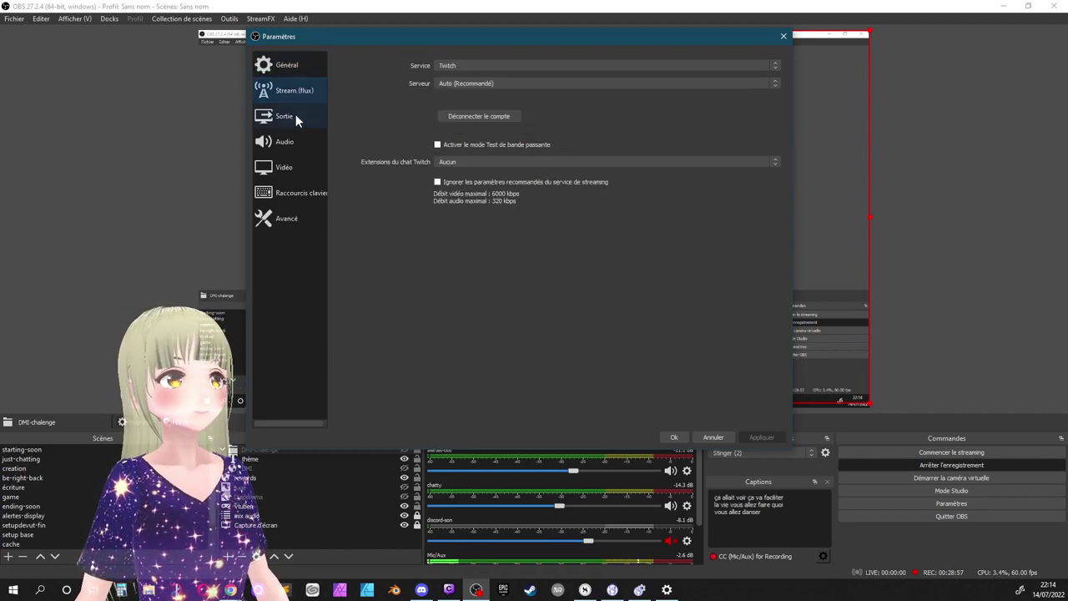
{"action": "left_click", "coordinate": [295, 115]}
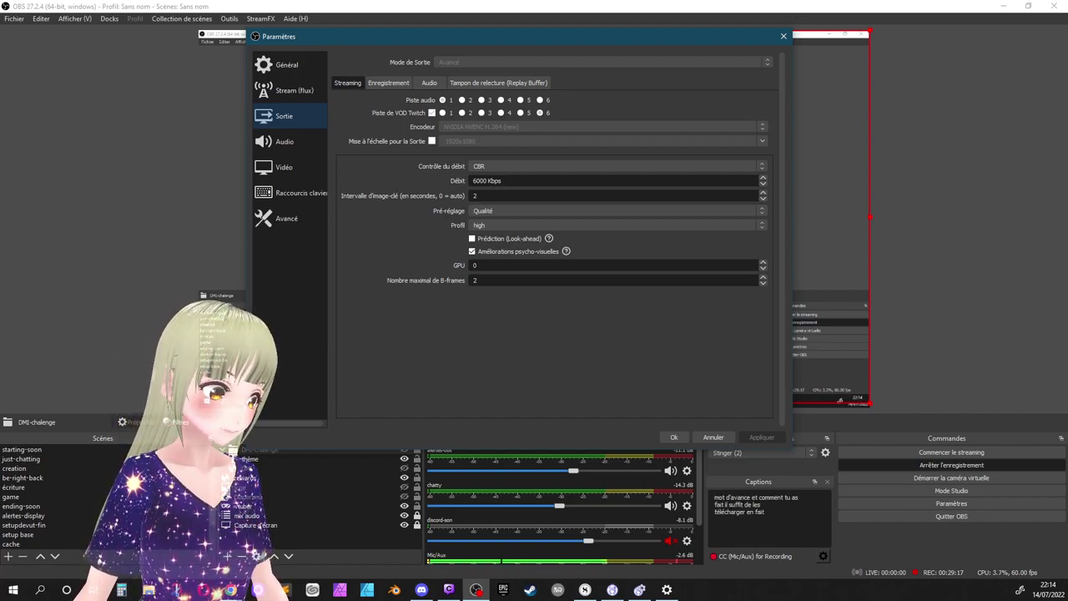
{"action": "left_click_drag", "start_coordinate": [492, 30], "coordinate": [660, 32]}
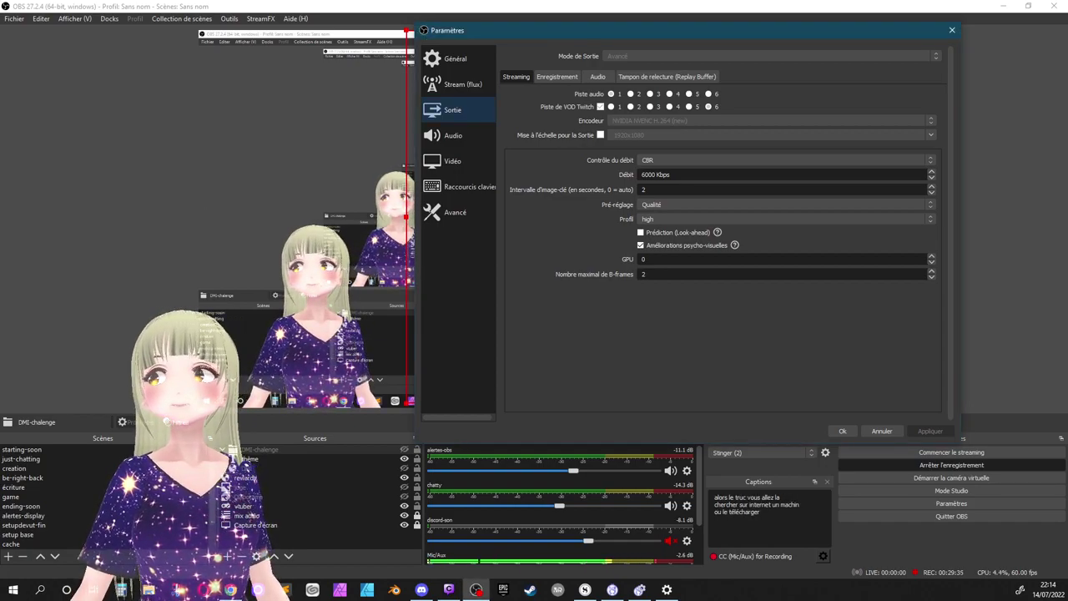
{"action": "left_click_drag", "start_coordinate": [521, 30], "coordinate": [552, 20]}
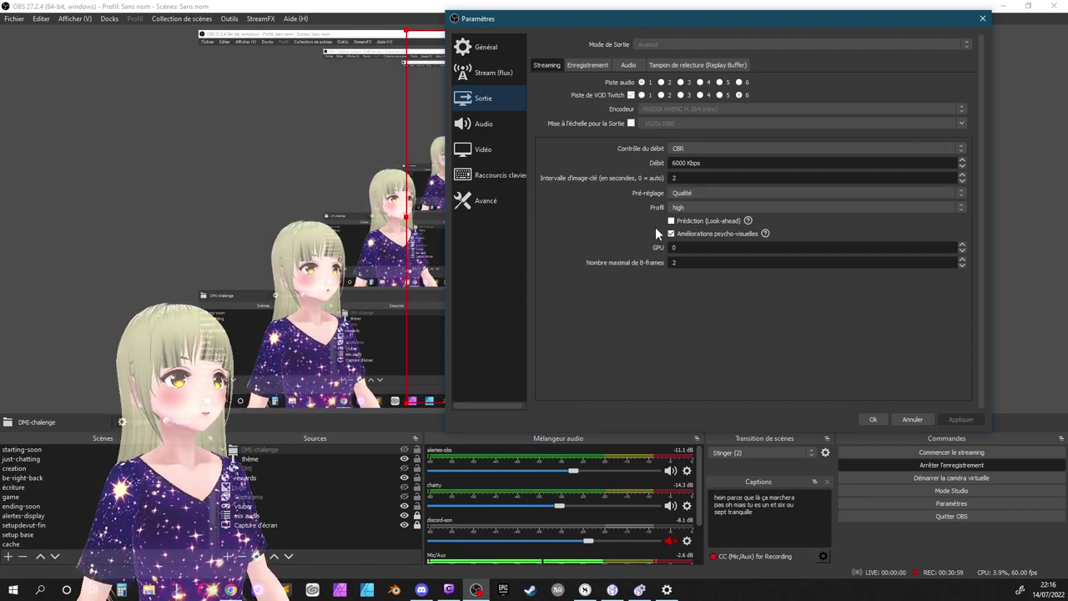
- Examine the recording output options and the streaming audio track and Twitch VOD track assignments, and close the settings
{"action": "left_click", "coordinate": [594, 66]}
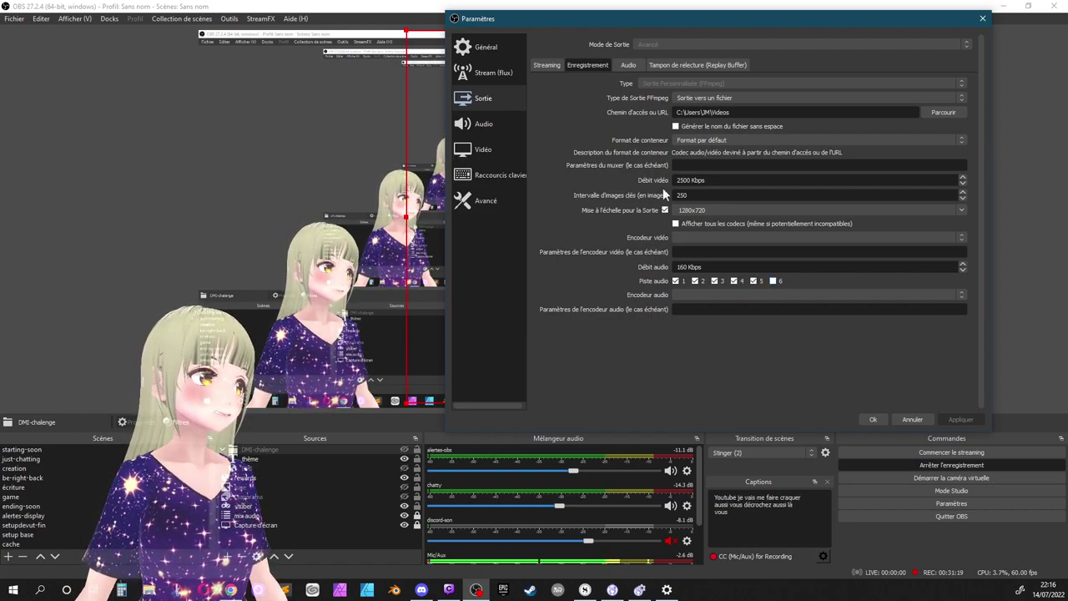
{"action": "left_click", "coordinate": [548, 66]}
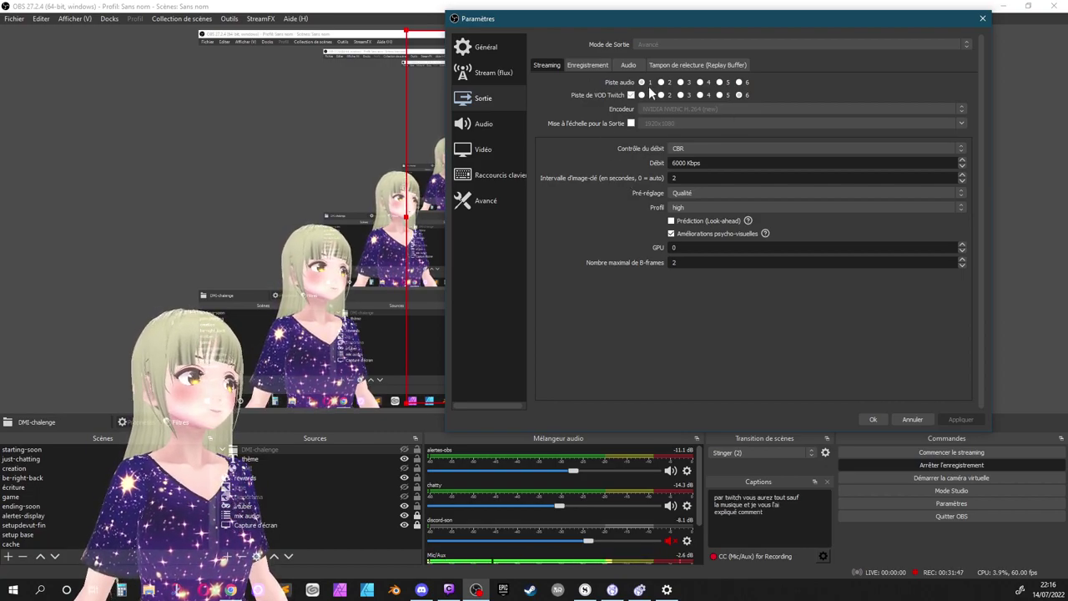
{"action": "left_click", "coordinate": [879, 416]}
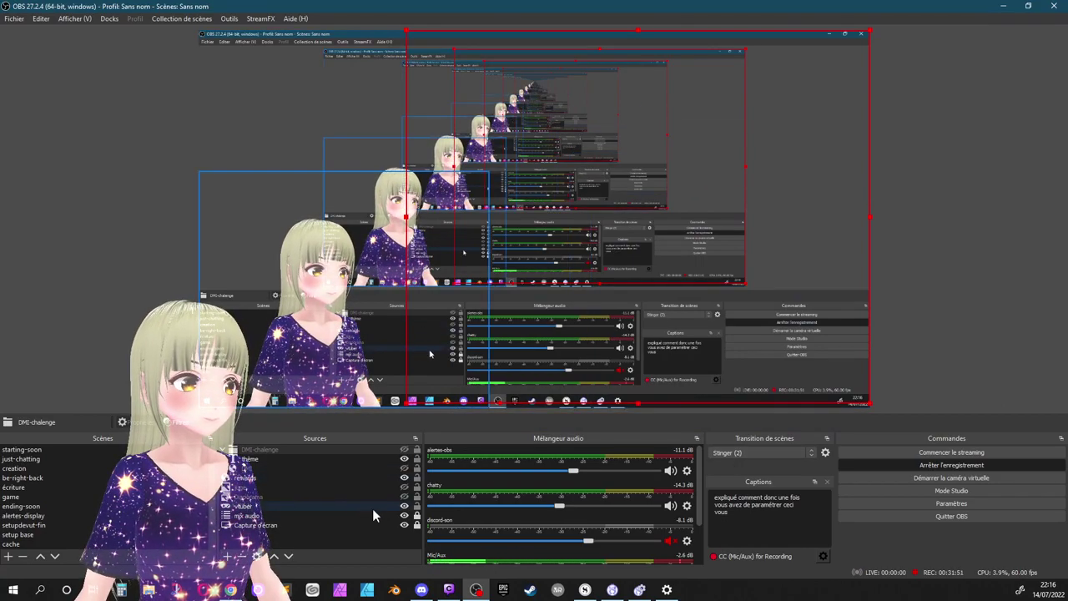
- Open the advanced audio properties from the musique mixer source, widen the window to examine each source's track assignments, and close it
{"action": "scroll", "coordinate": [430, 508], "scroll_direction": "down", "scroll_amount": 2}
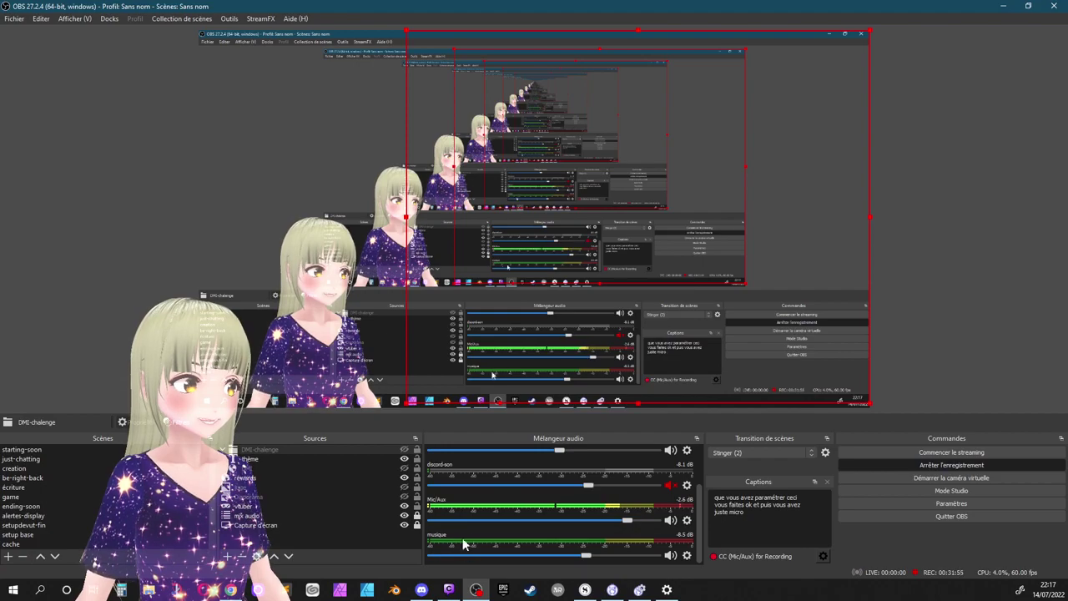
{"action": "left_click", "coordinate": [687, 556]}
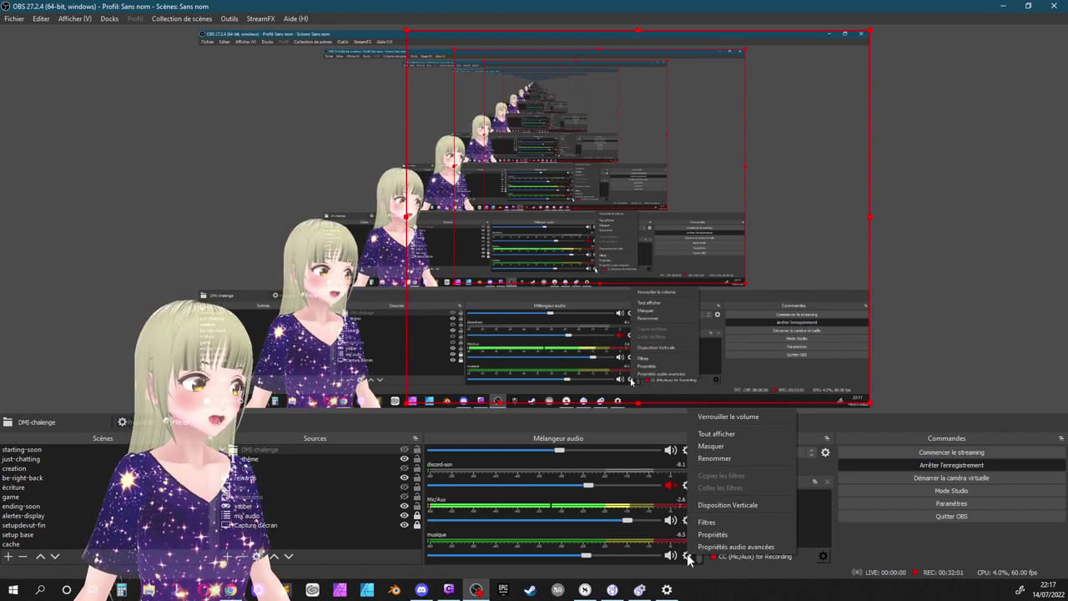
{"action": "left_click", "coordinate": [746, 546]}
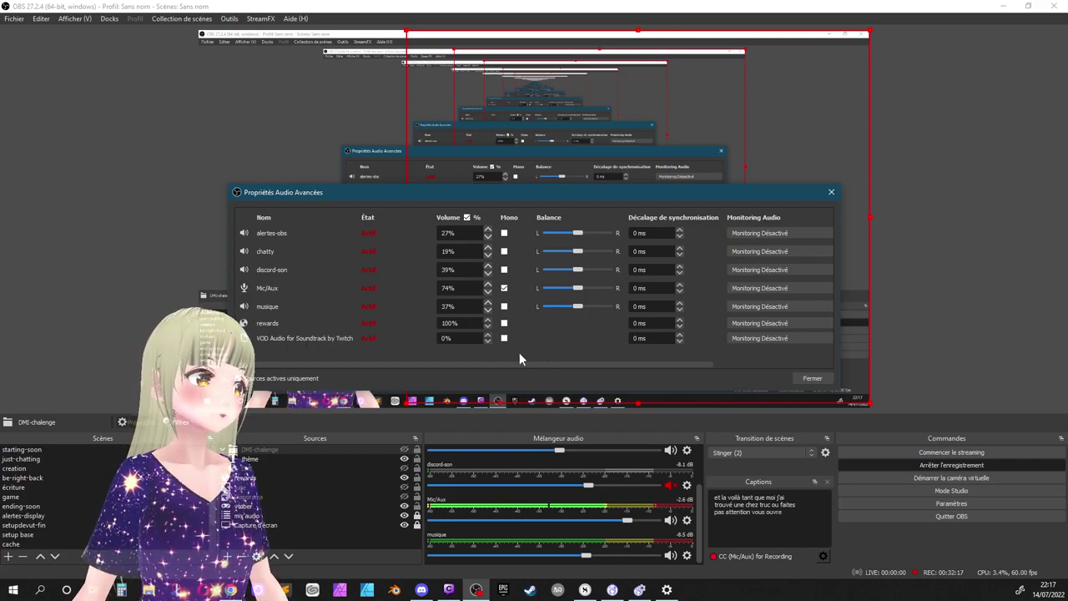
{"action": "left_click_drag", "start_coordinate": [589, 363], "coordinate": [750, 364]}
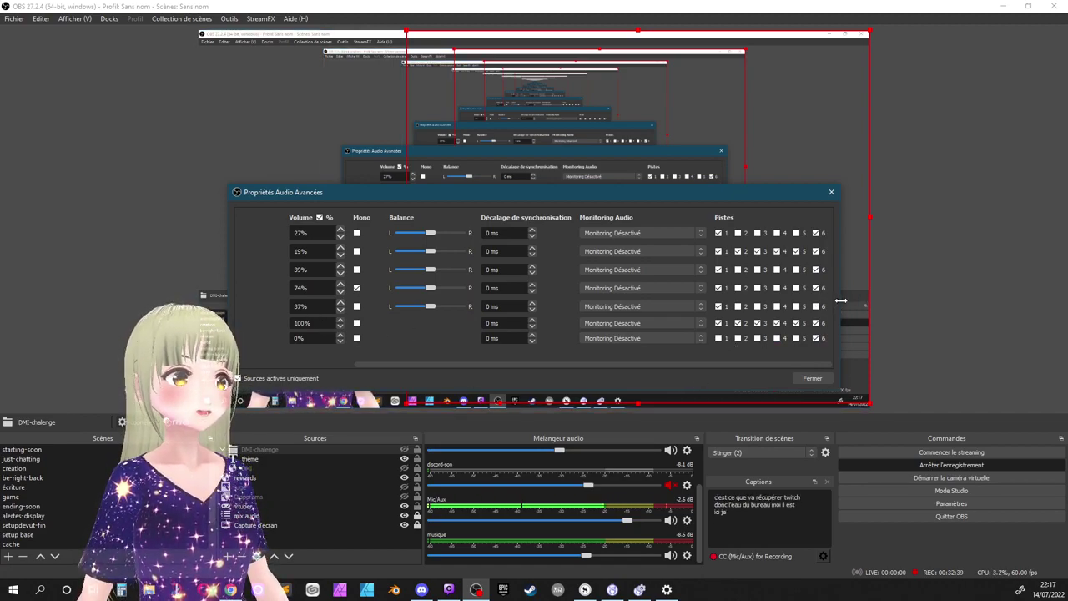
{"action": "left_click_drag", "start_coordinate": [841, 300], "coordinate": [1045, 272]}
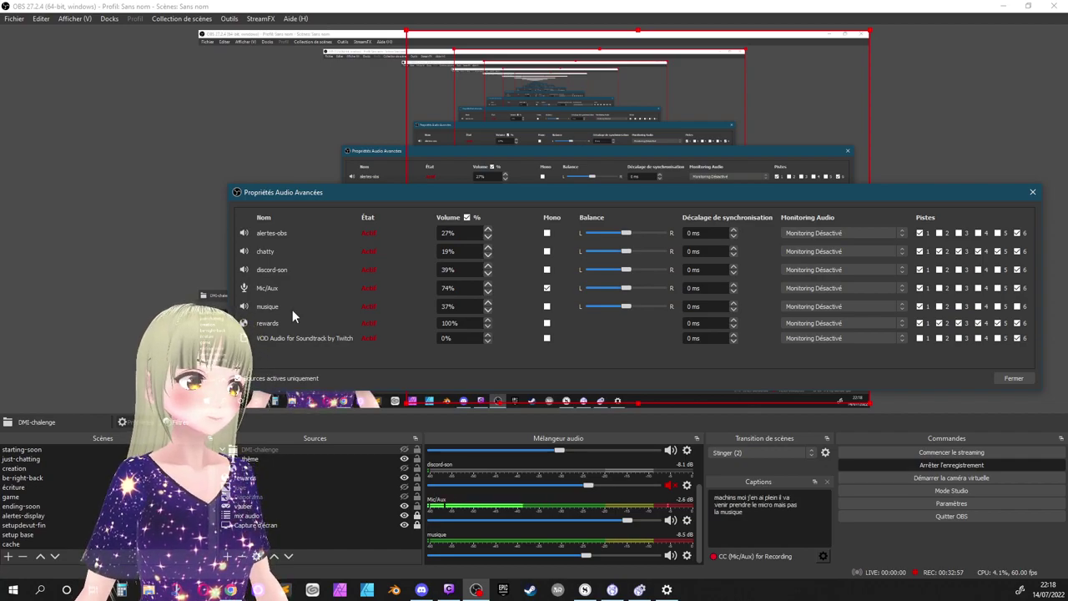
{"action": "left_click", "coordinate": [1014, 380]}
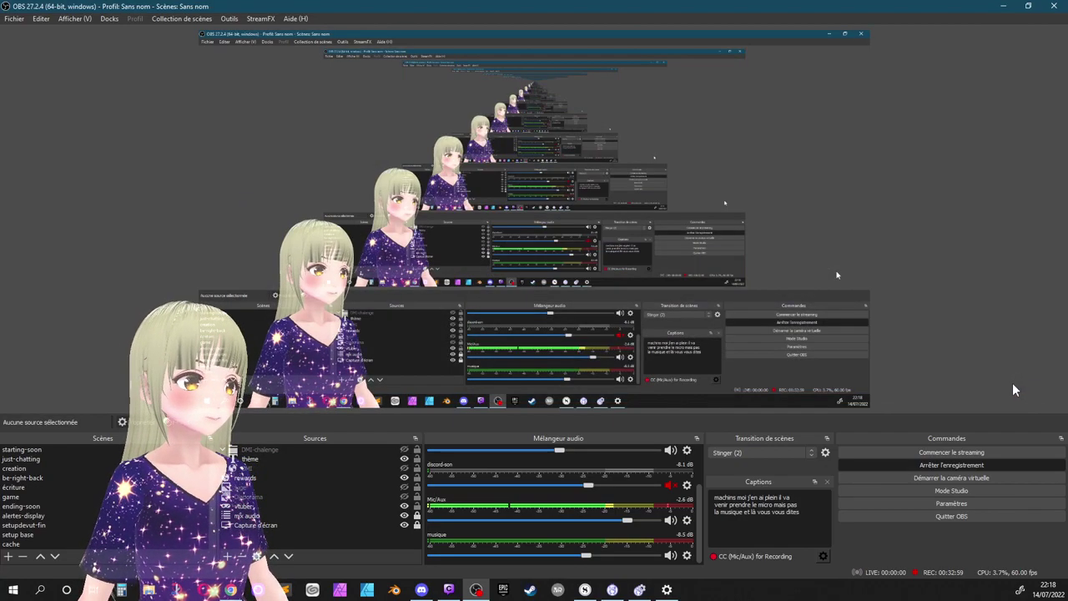